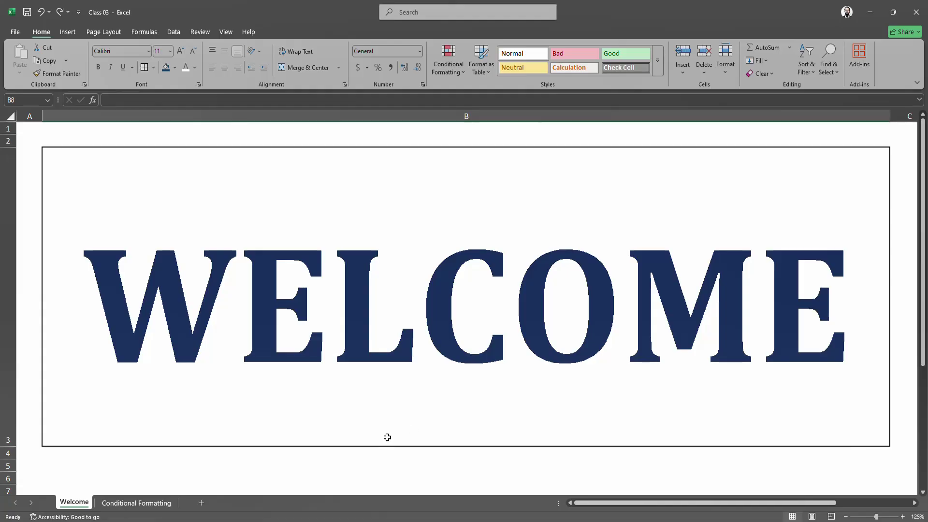
- Switch to the Conditional Formatting sheet and look over the names and the January to December figures
left_click(136, 502)
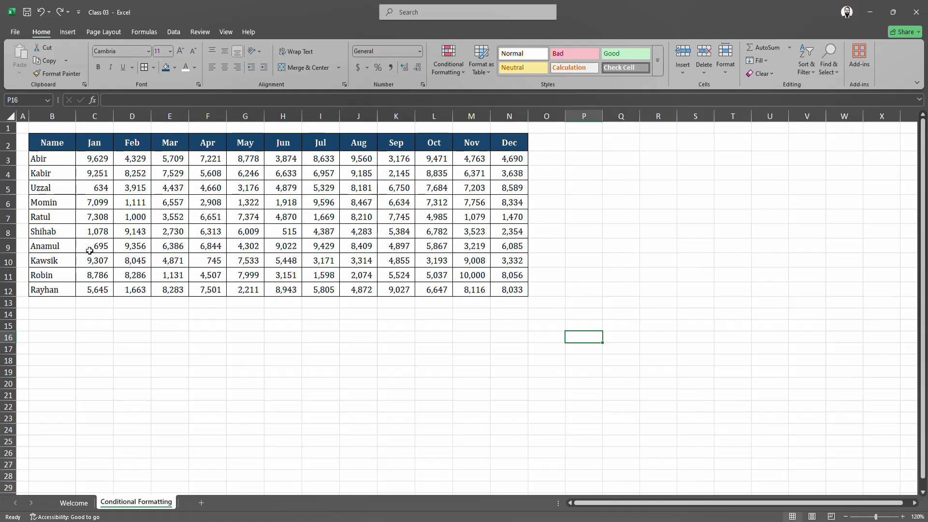
left_click_drag(58, 162, 58, 289)
left_click(86, 164)
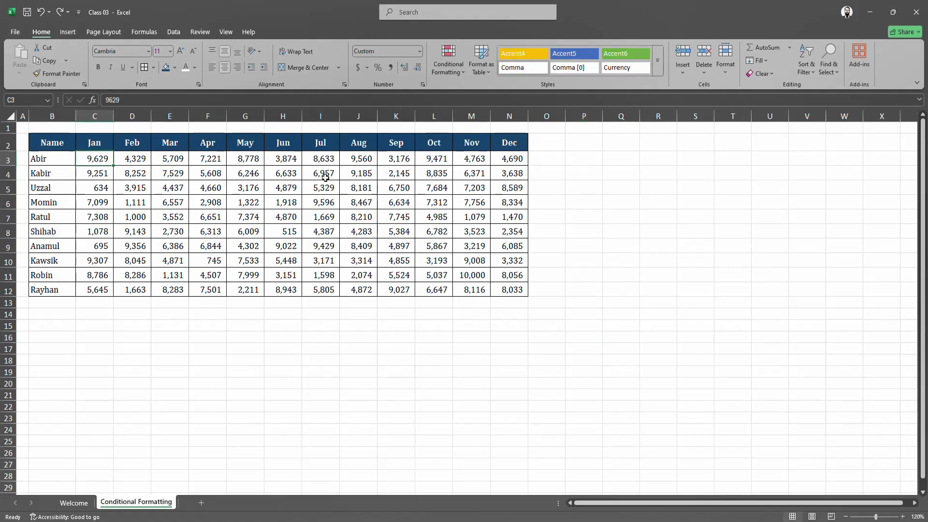
left_click(506, 157)
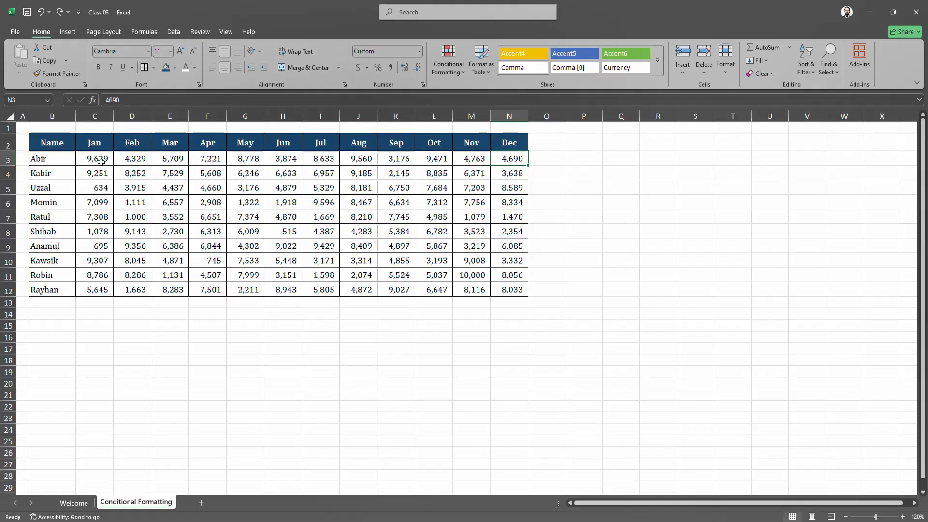
left_click_drag(97, 159, 513, 288)
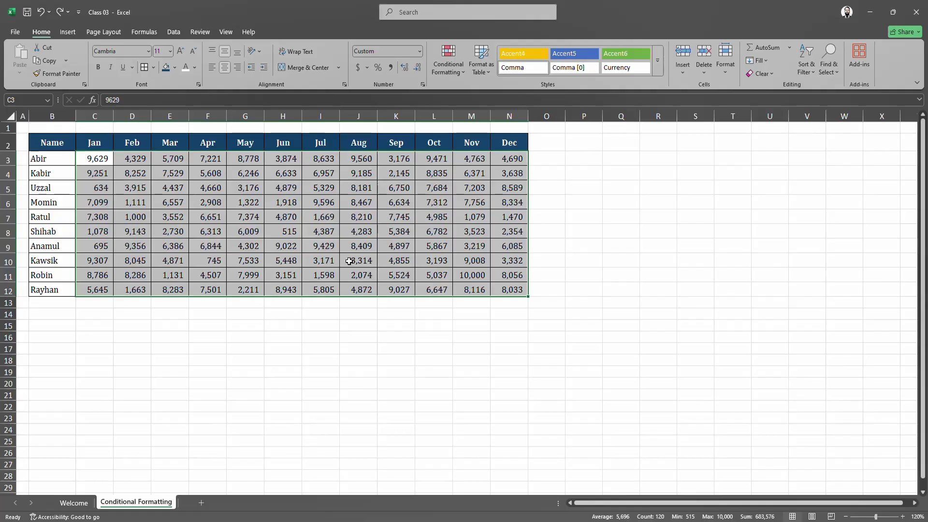
left_click(323, 247)
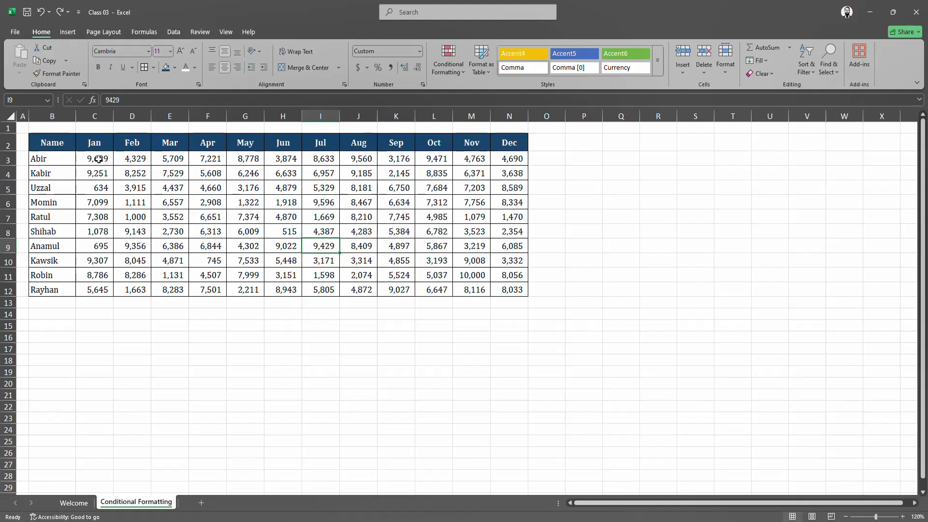
- Start a Greater Than highlight rule on the monthly figures in C3:N12 with a threshold of 5000
left_click_drag(103, 160, 506, 288)
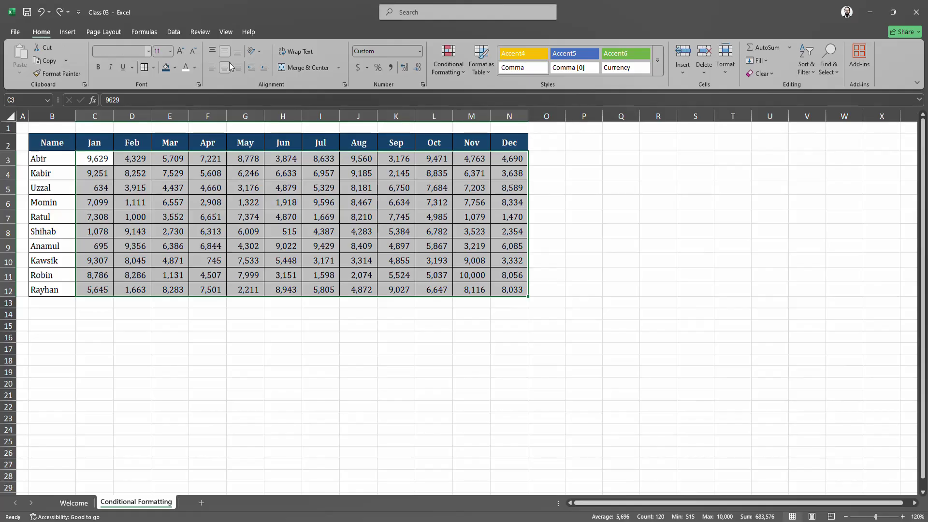
left_click(456, 77)
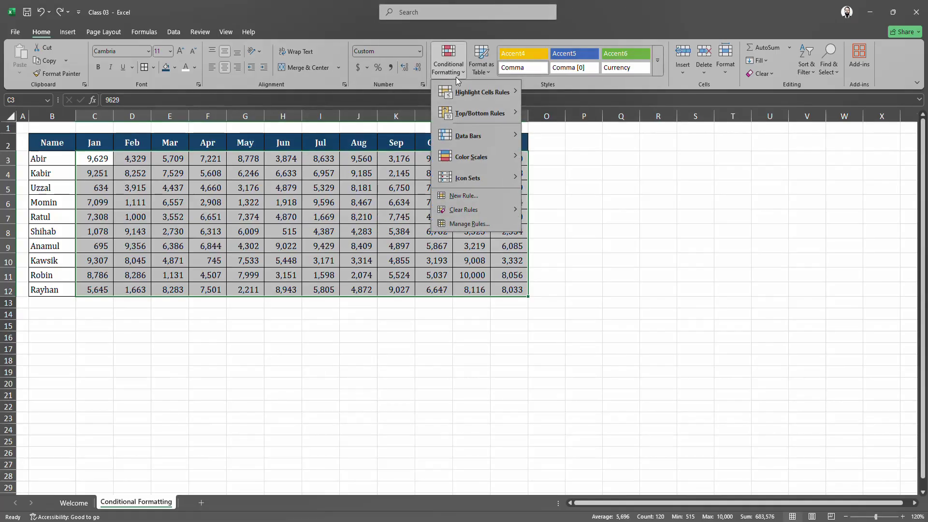
mouse_move(466, 89)
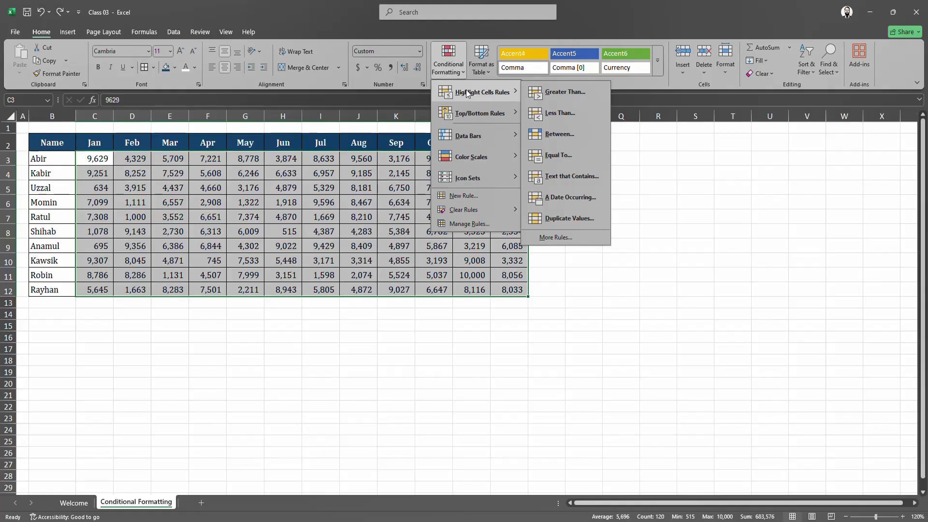
left_click(564, 92)
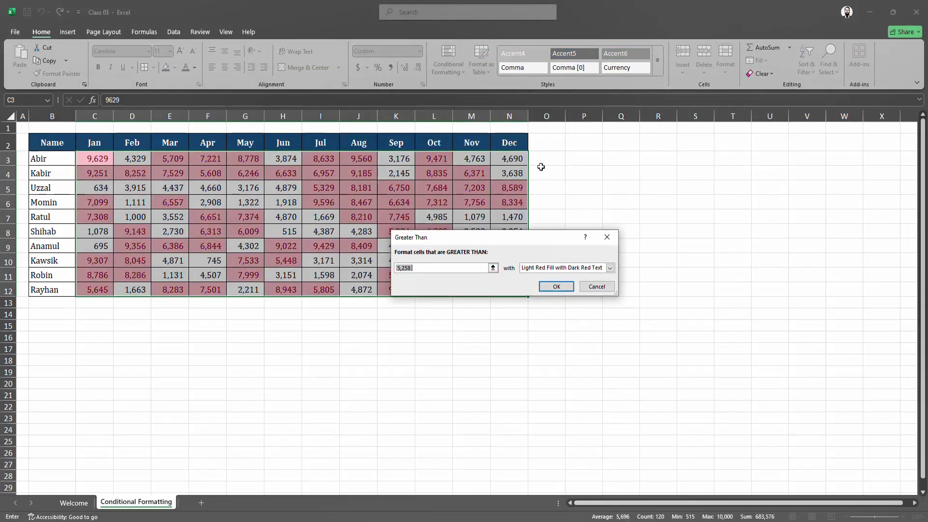
type("5000")
- Give the Greater Than rule a custom format with standard red font and light green fill, and apply it
left_click(609, 268)
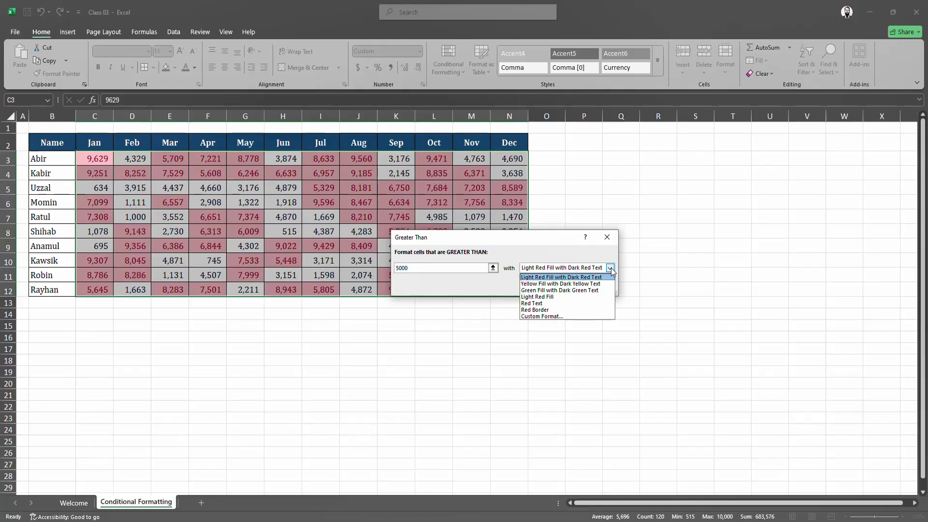
left_click(563, 316)
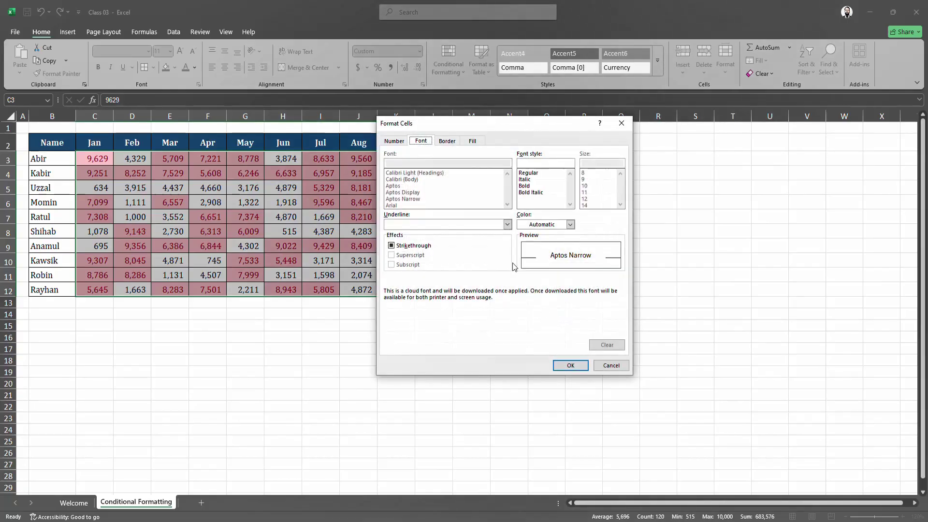
left_click(570, 224)
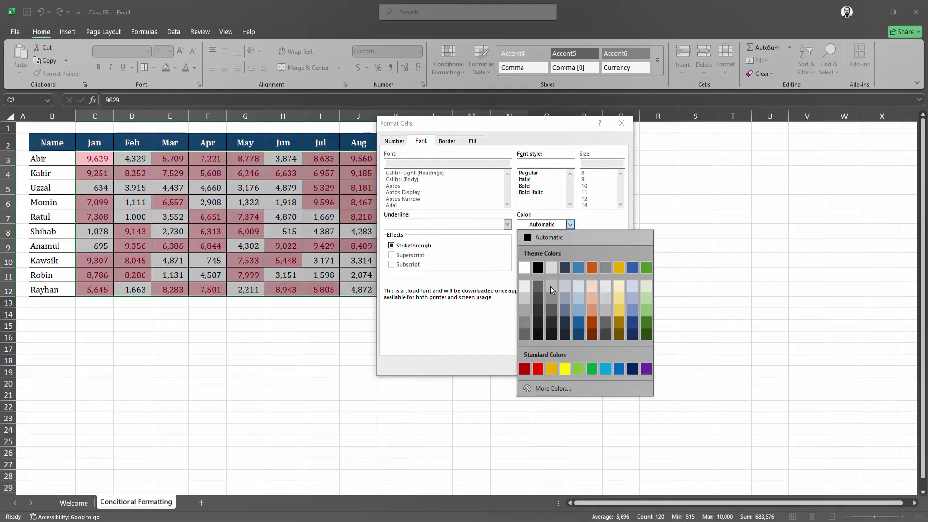
left_click(537, 369)
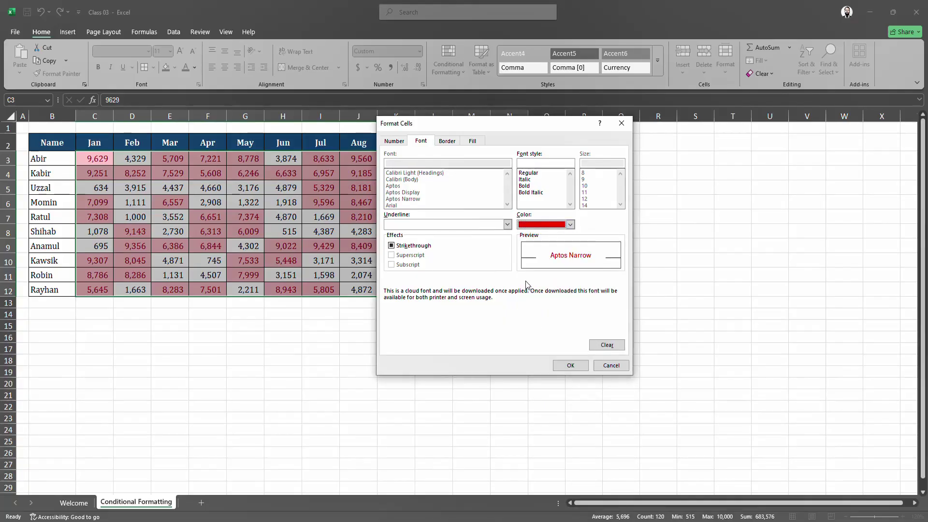
left_click(473, 141)
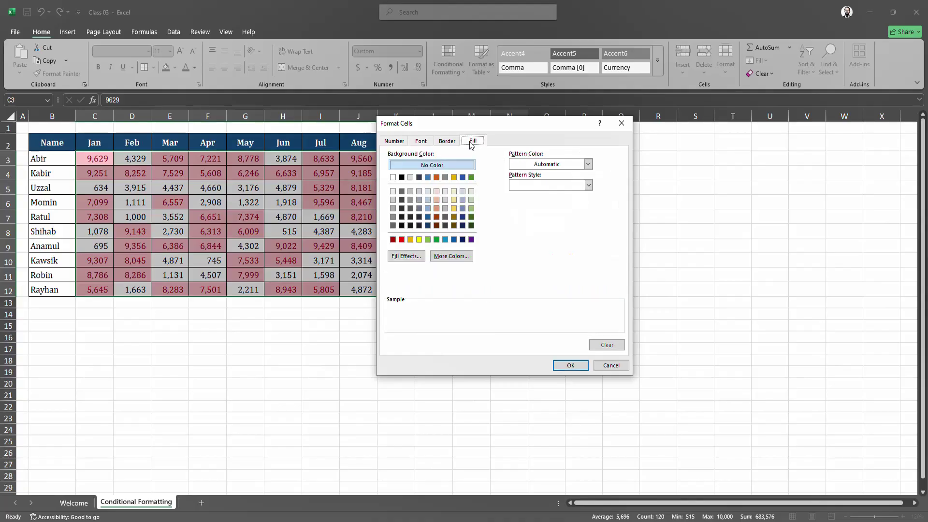
left_click(472, 200)
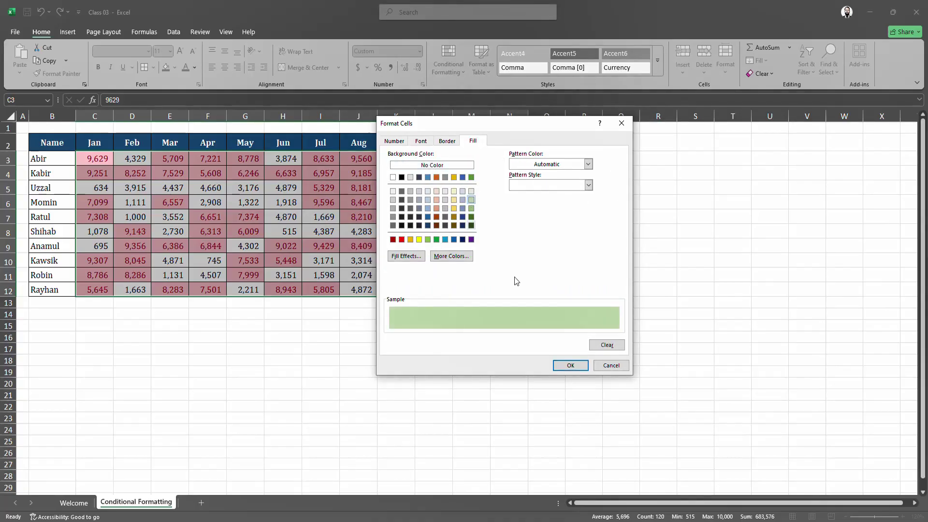
left_click(582, 365)
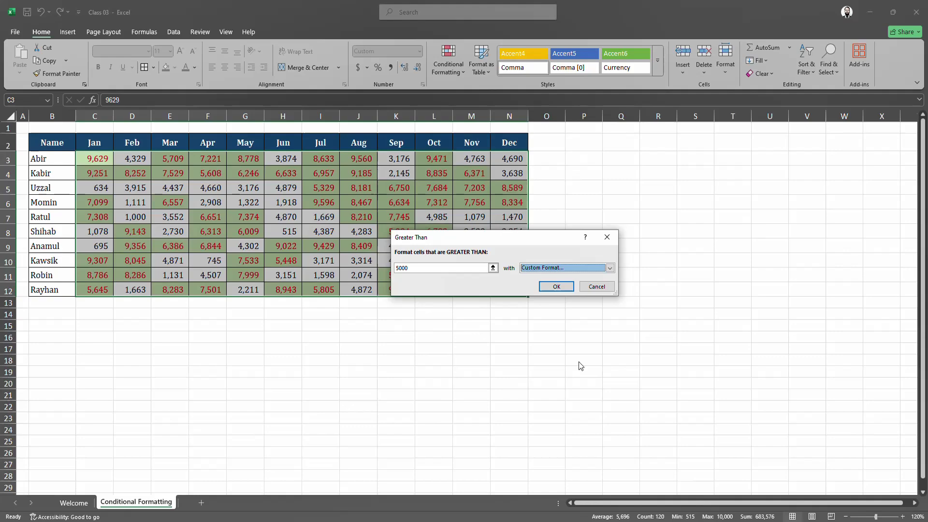
left_click(563, 287)
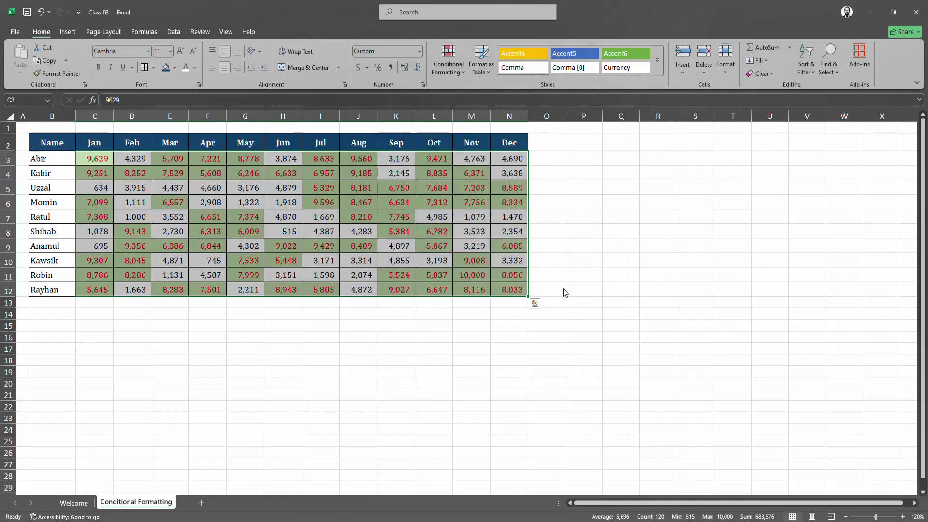
left_click(458, 241)
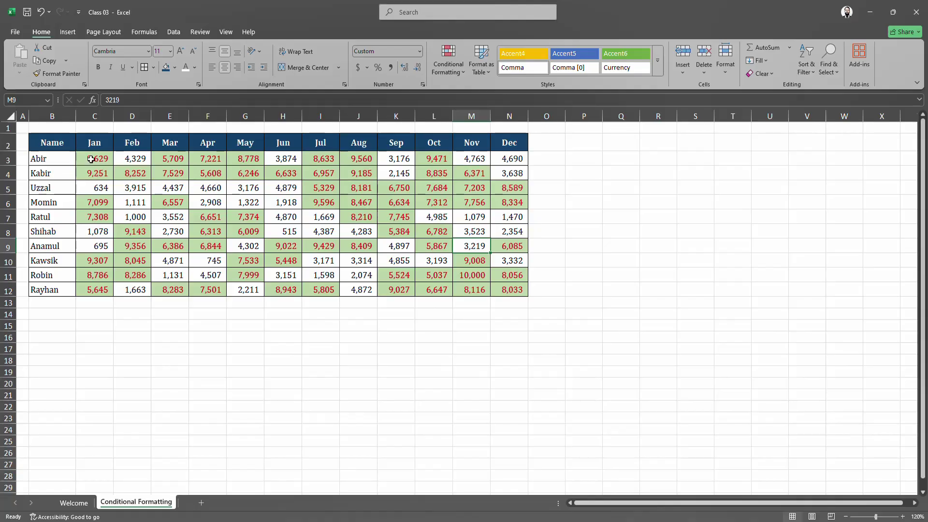
- Test the rule by setting the August values in J6 to 4000, J7 to 500 and J9 to 4999
left_click_drag(91, 162, 503, 289)
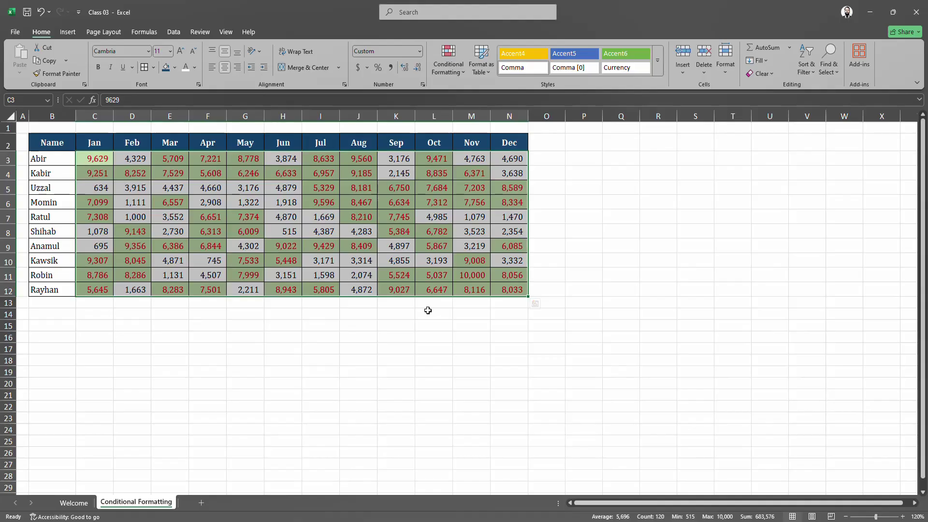
left_click(349, 201)
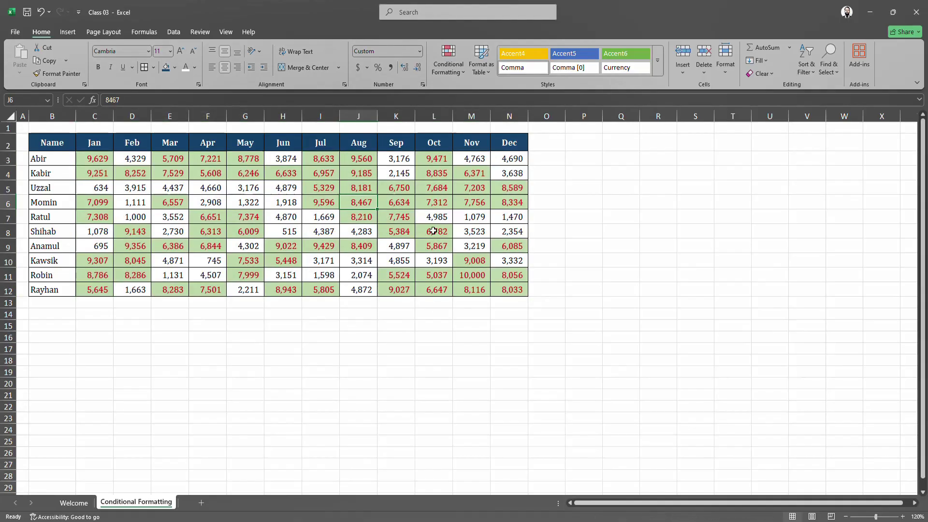
type("4,0")
type("00")
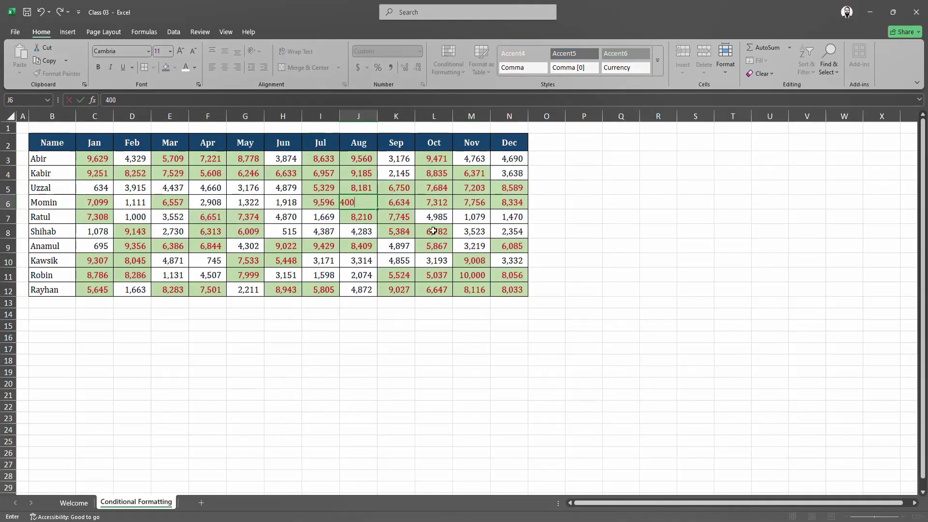
key("Return")
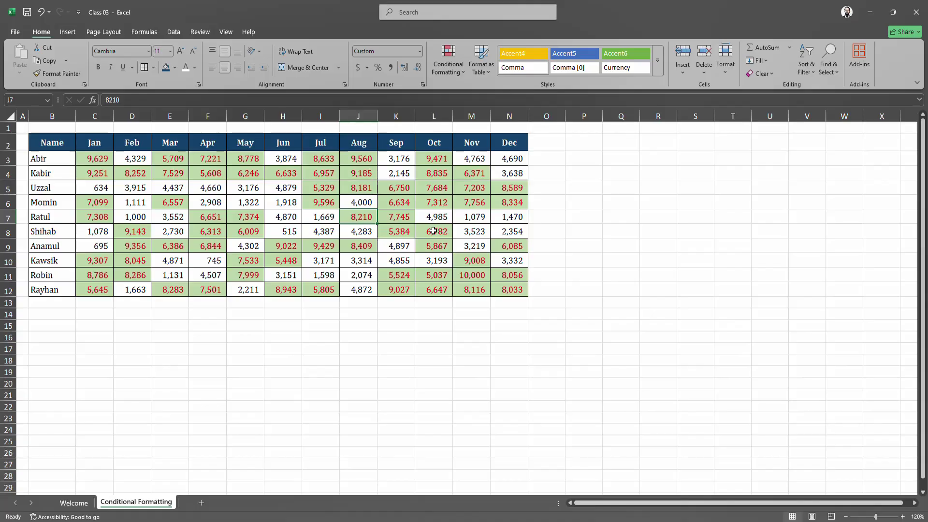
type("500")
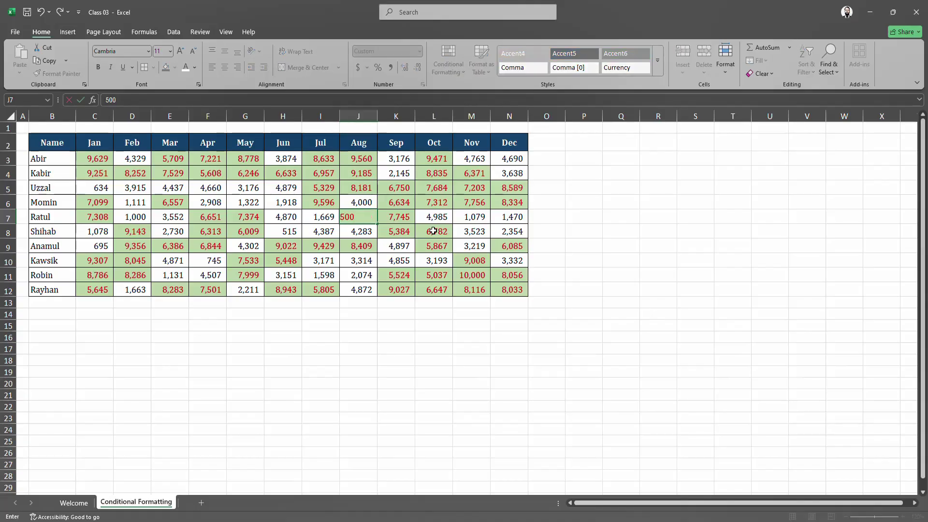
key("Return")
key("Return")
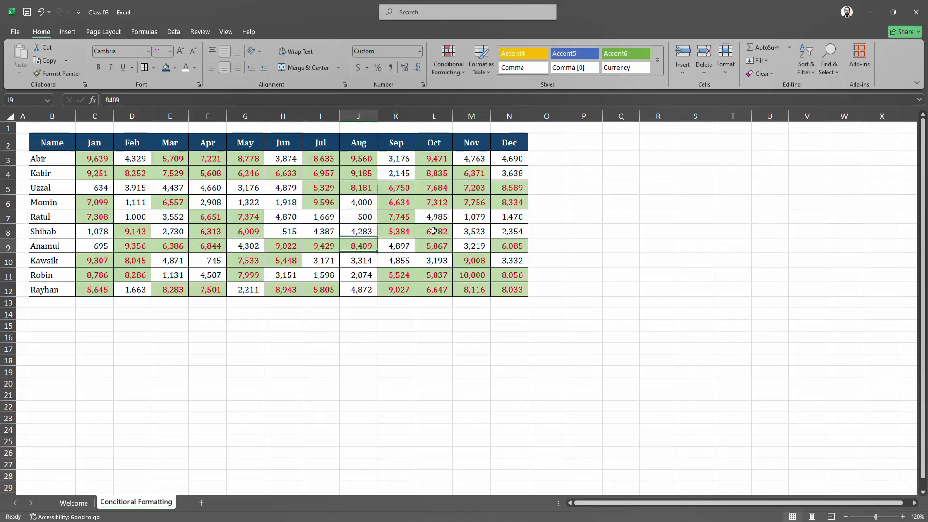
type("4999")
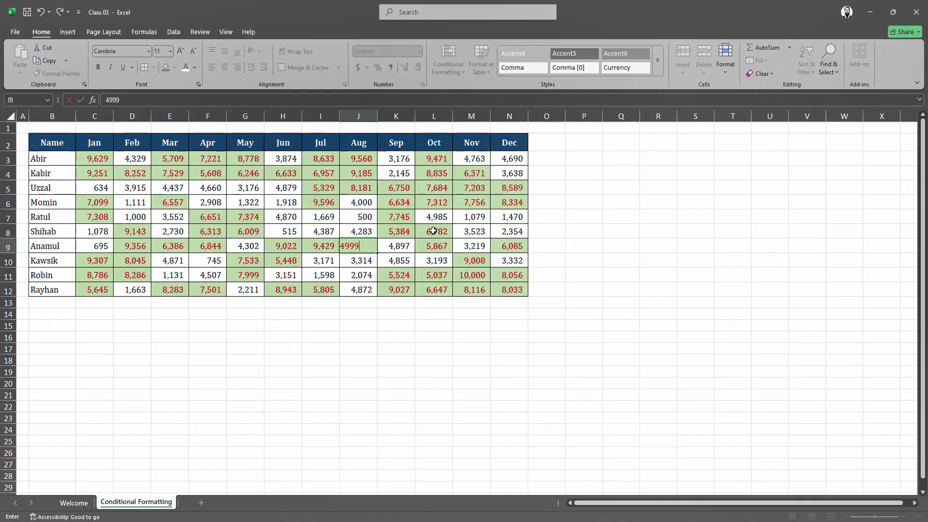
key("Return")
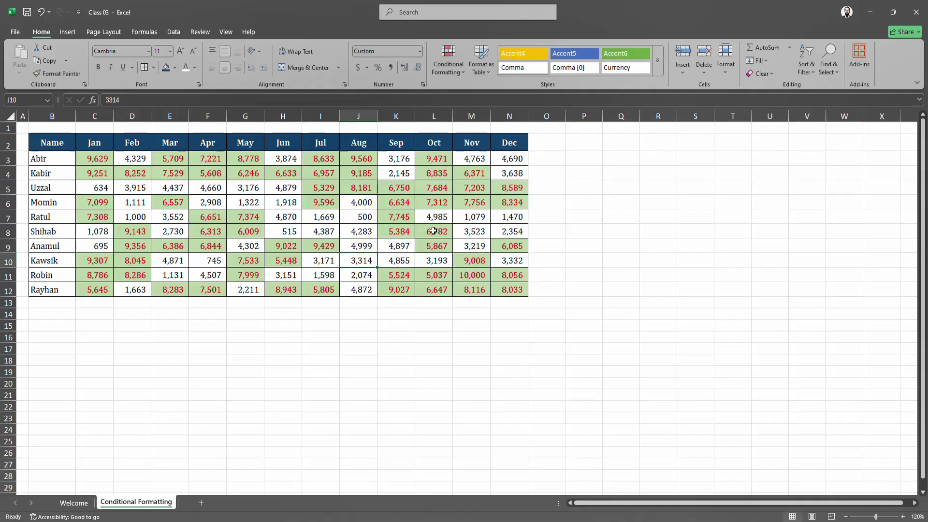
- Start a Less Than highlight rule on C3:N12 with a threshold of 5000
left_click_drag(90, 159, 515, 292)
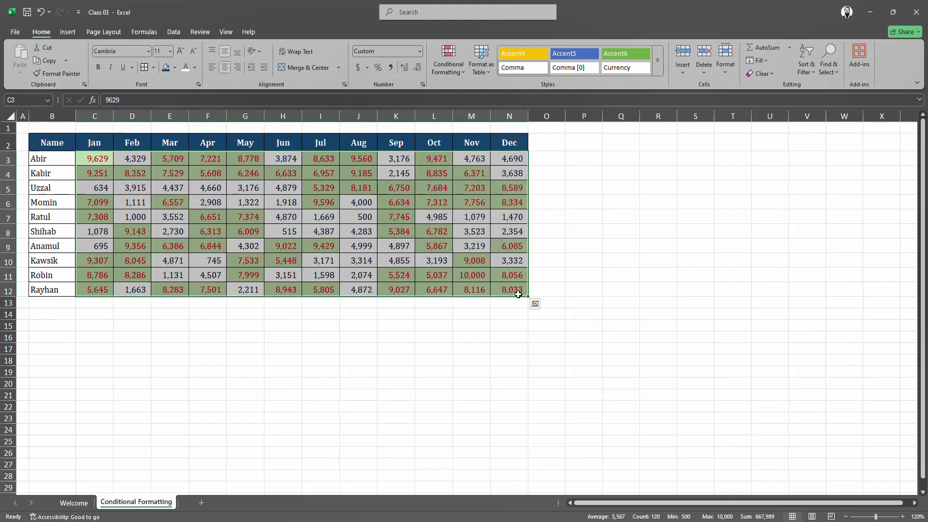
left_click(460, 71)
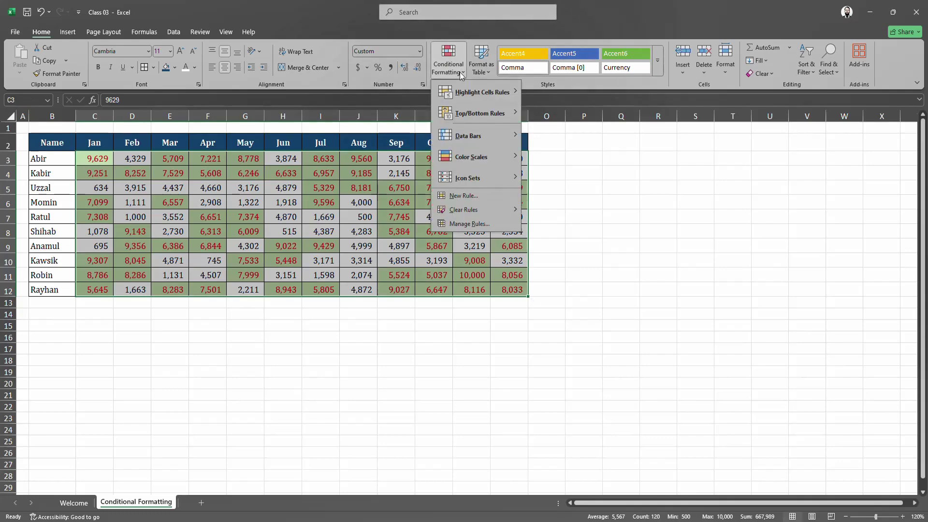
mouse_move(480, 96)
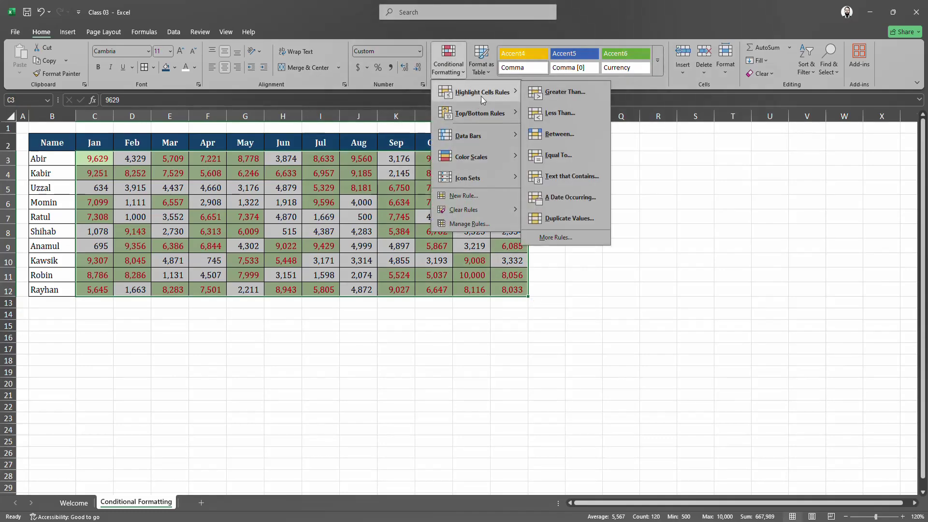
left_click(551, 112)
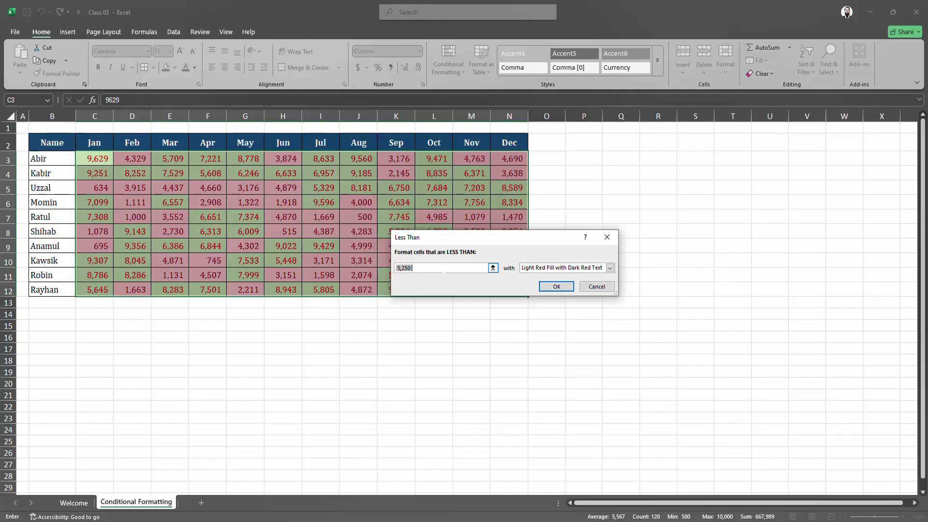
type("5000")
- Give the Less Than 5000 rule a custom format with standard green font and light gold fill, and apply it
left_click(609, 268)
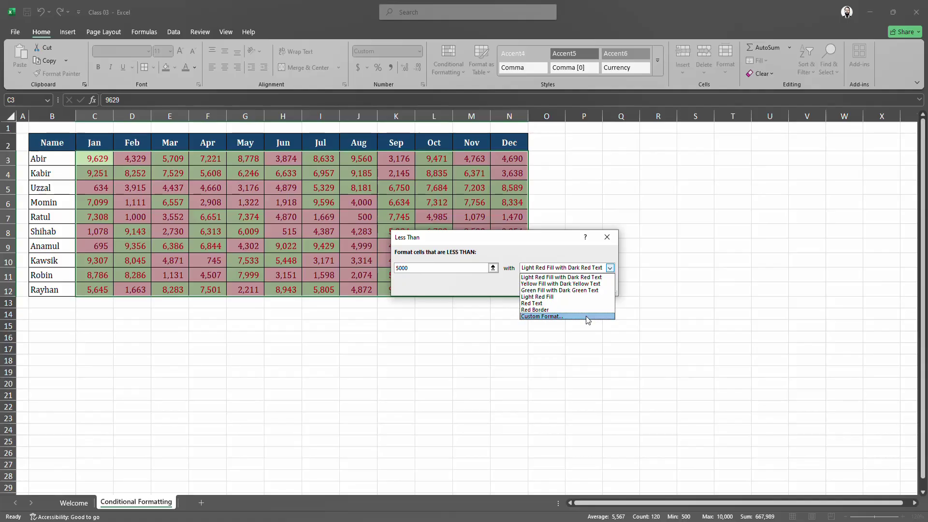
left_click(553, 316)
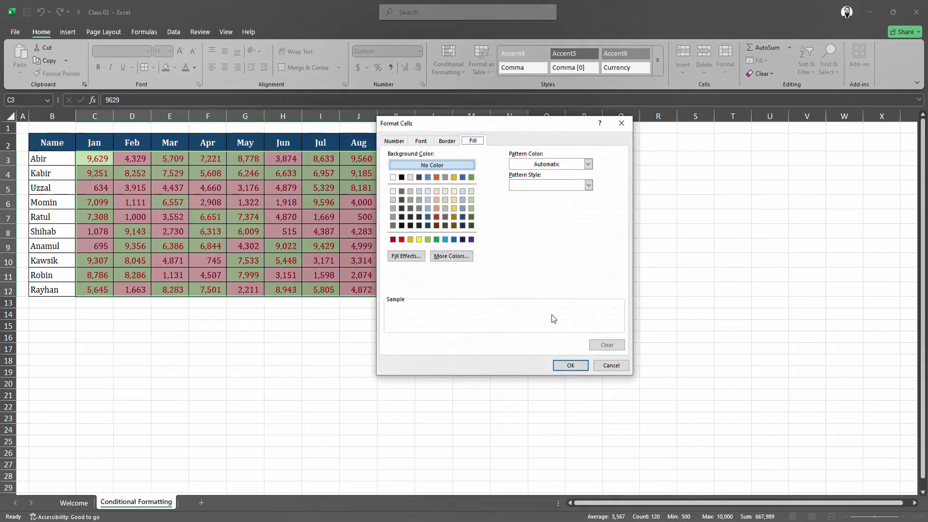
left_click(436, 240)
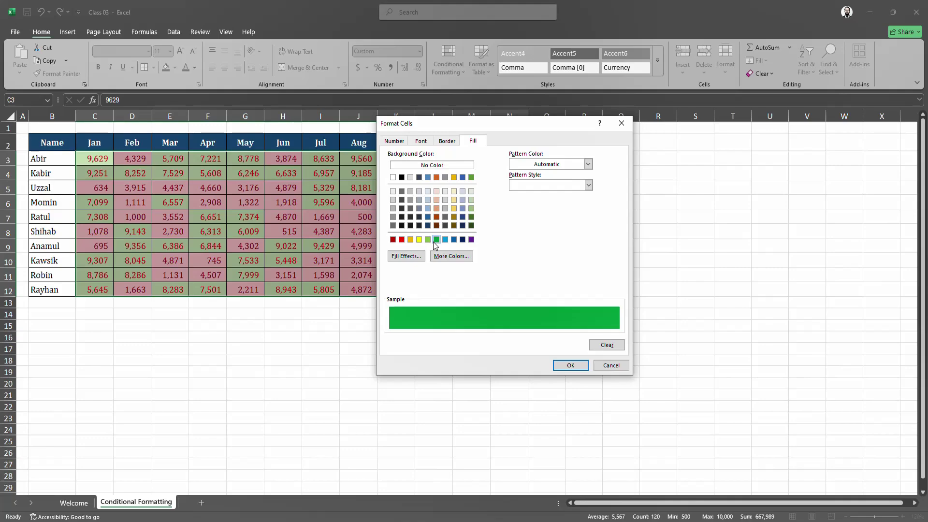
left_click(421, 141)
left_click(570, 225)
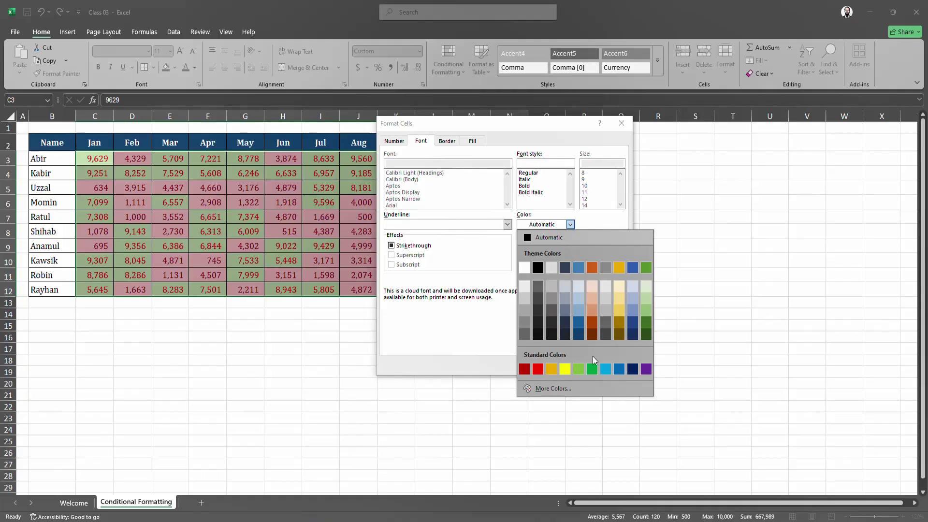
left_click(591, 369)
left_click(472, 141)
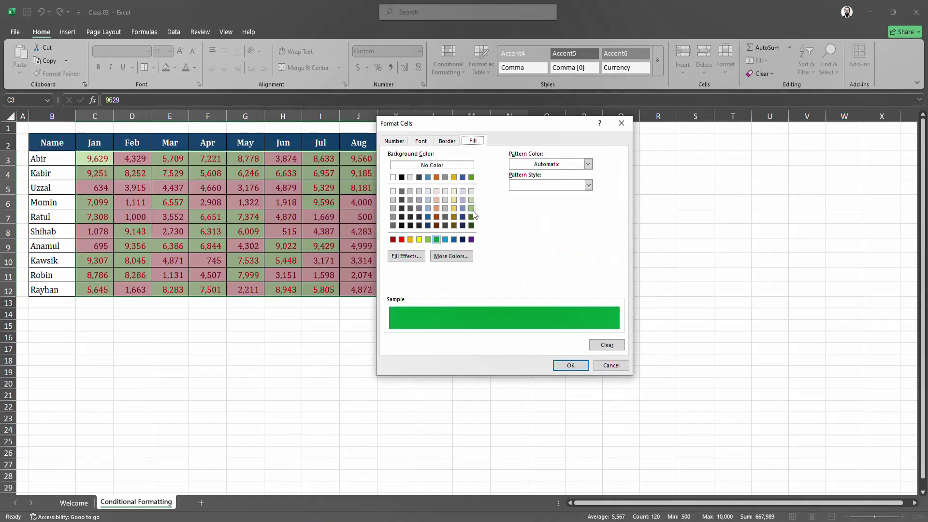
left_click(452, 201)
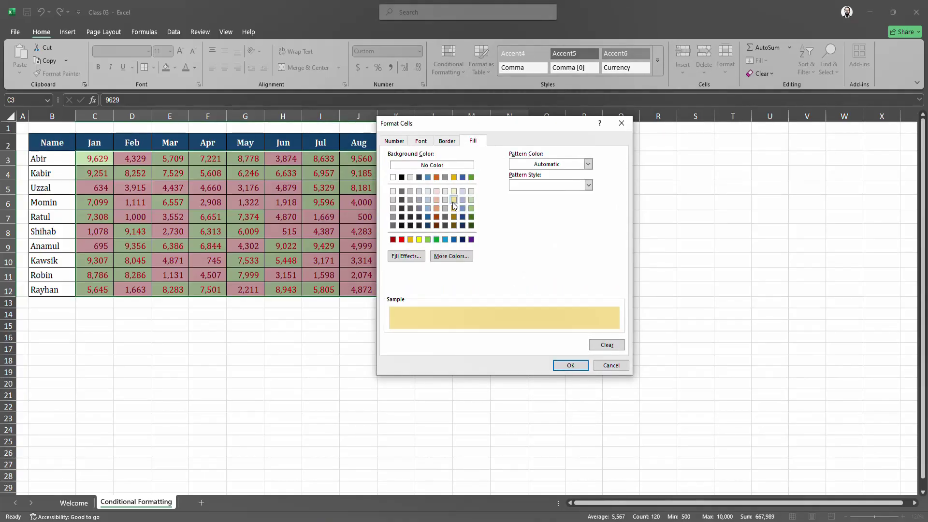
left_click(568, 366)
left_click(558, 286)
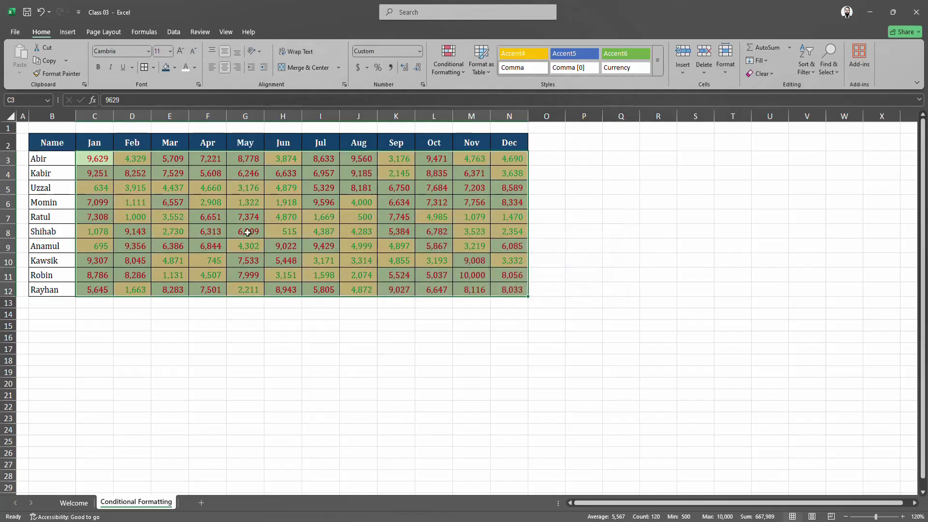
left_click(244, 202)
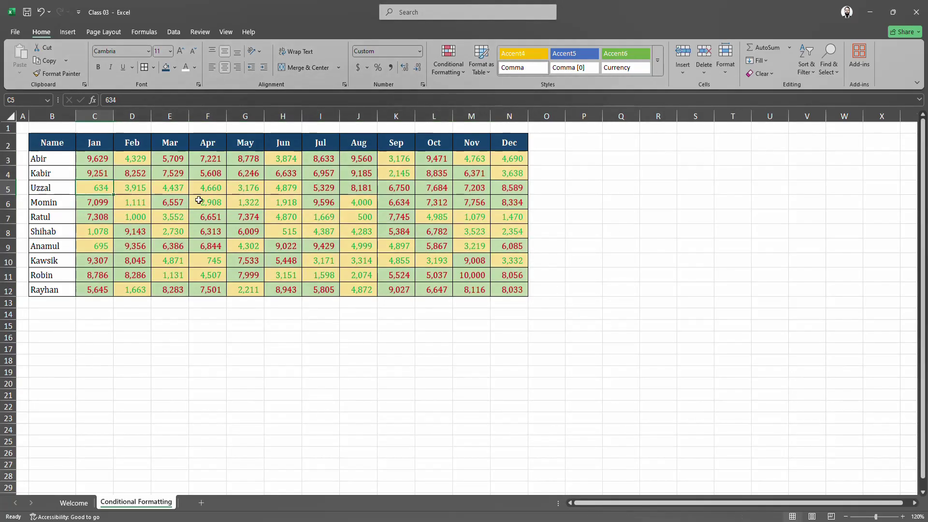
left_click(399, 240)
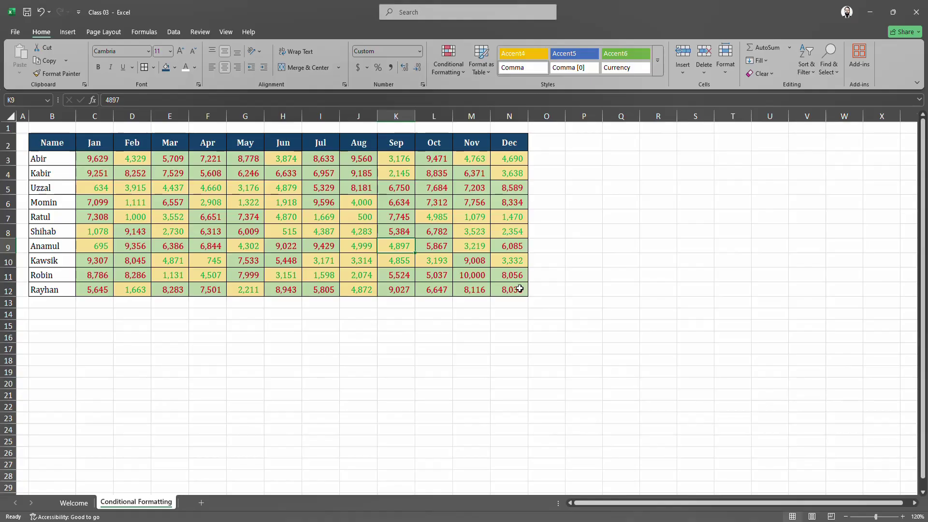
- Clear the conditional formatting rules from the entire sheet
left_click_drag(519, 288, 92, 154)
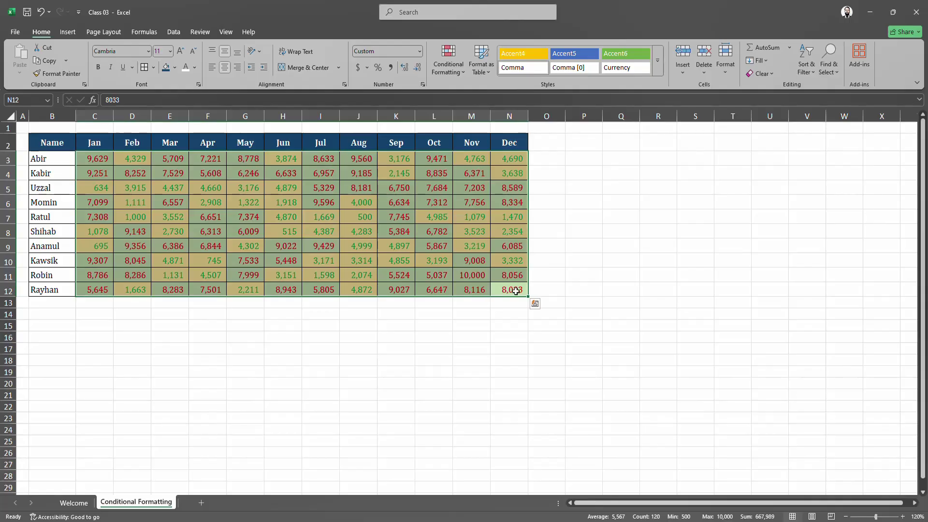
left_click(463, 73)
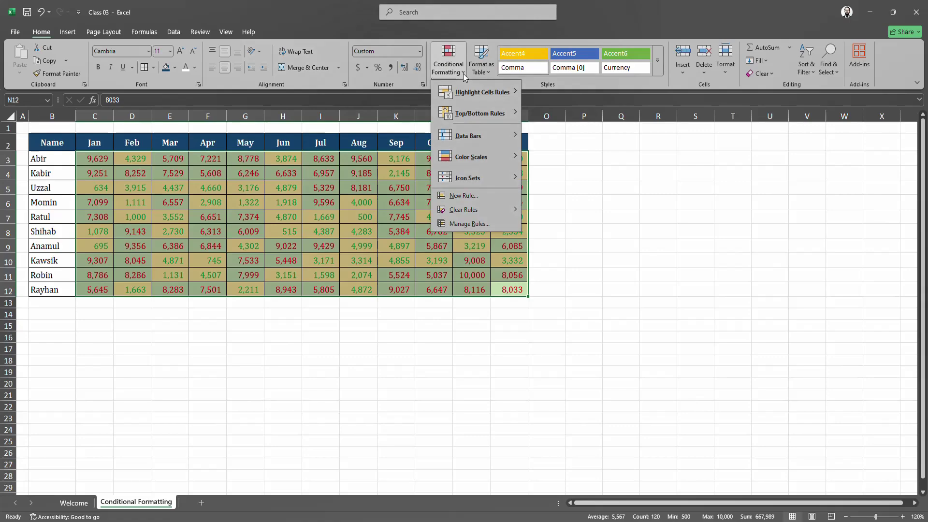
mouse_move(491, 206)
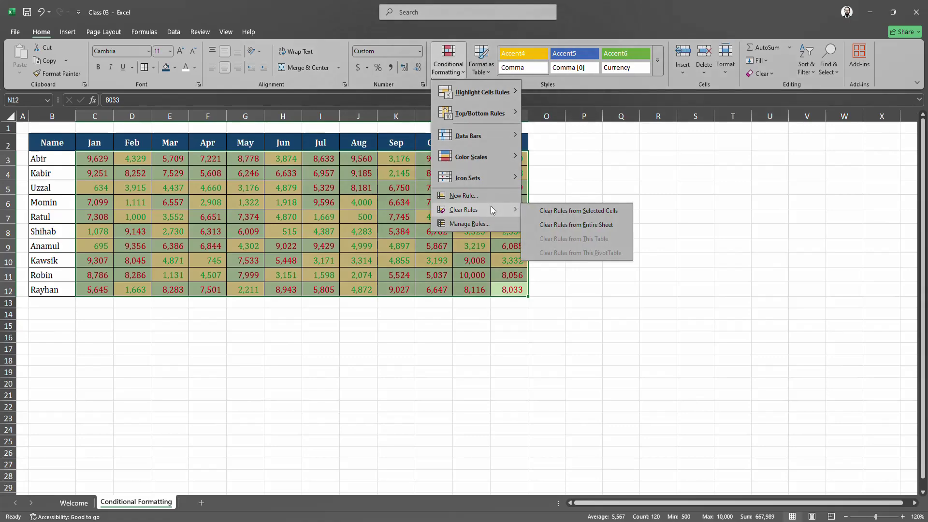
left_click(606, 225)
left_click(607, 226)
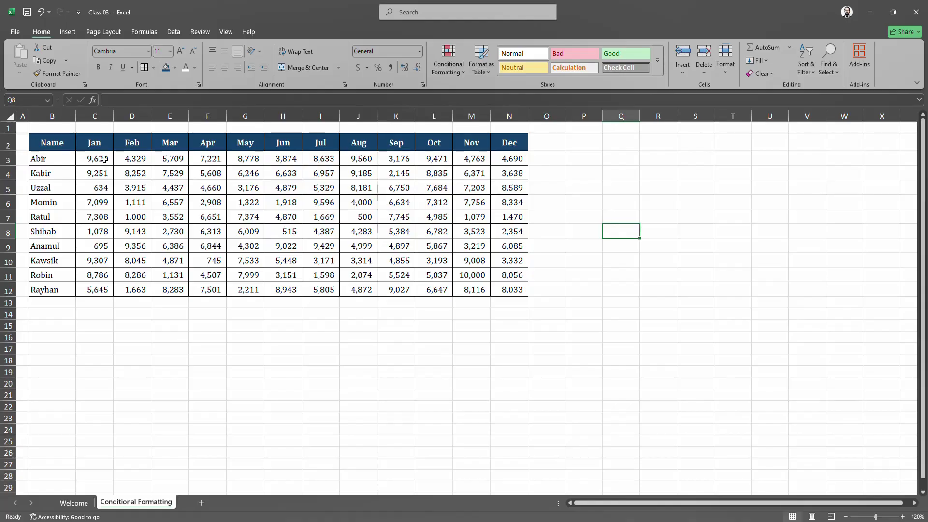
- Highlight the values in C3:N12 between 1000 and 3000 with Light Red Fill with Dark Red Text
left_click_drag(103, 158, 513, 289)
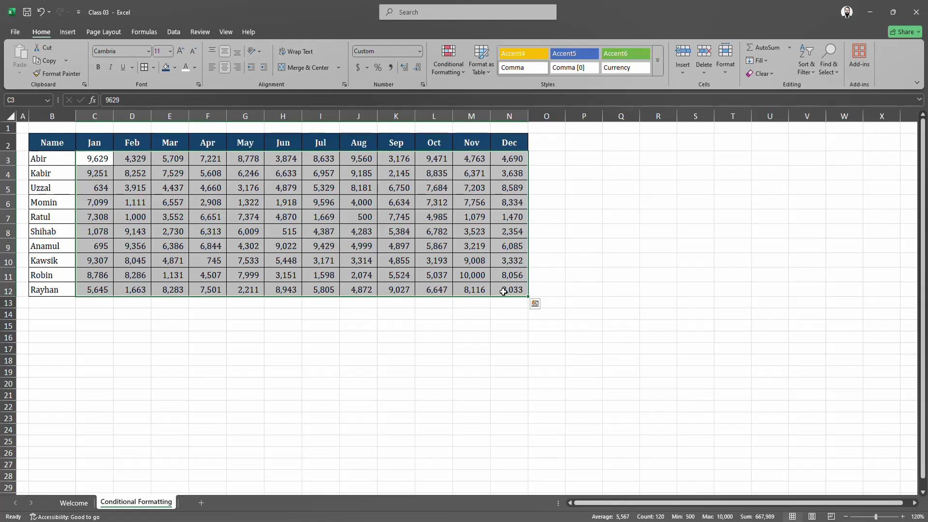
left_click(458, 74)
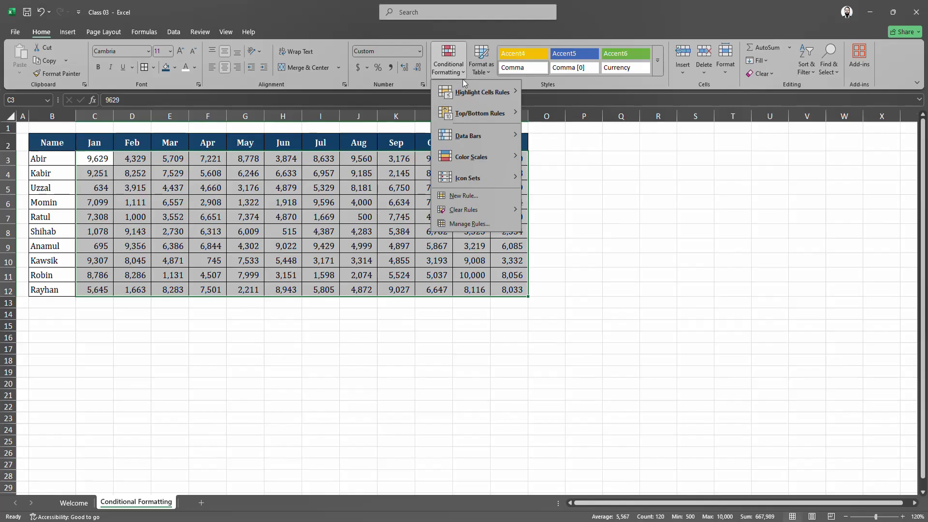
mouse_move(474, 97)
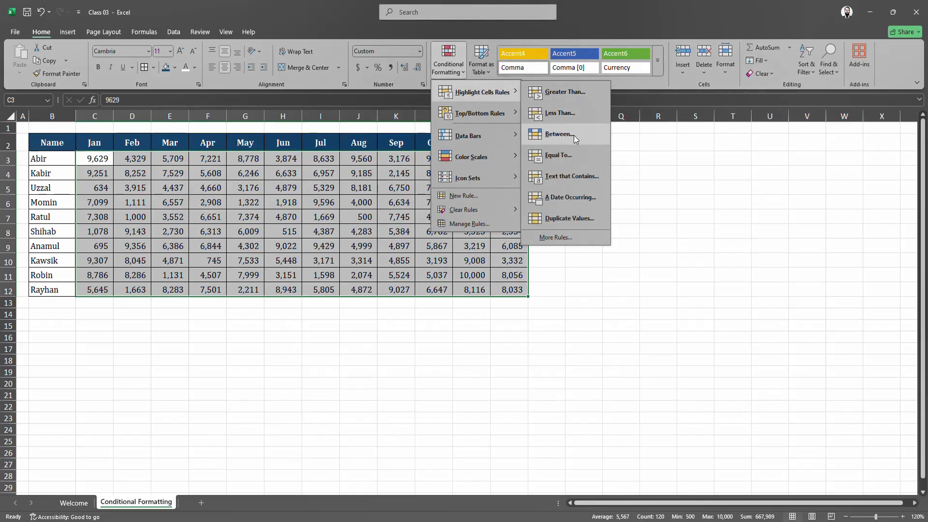
left_click(573, 135)
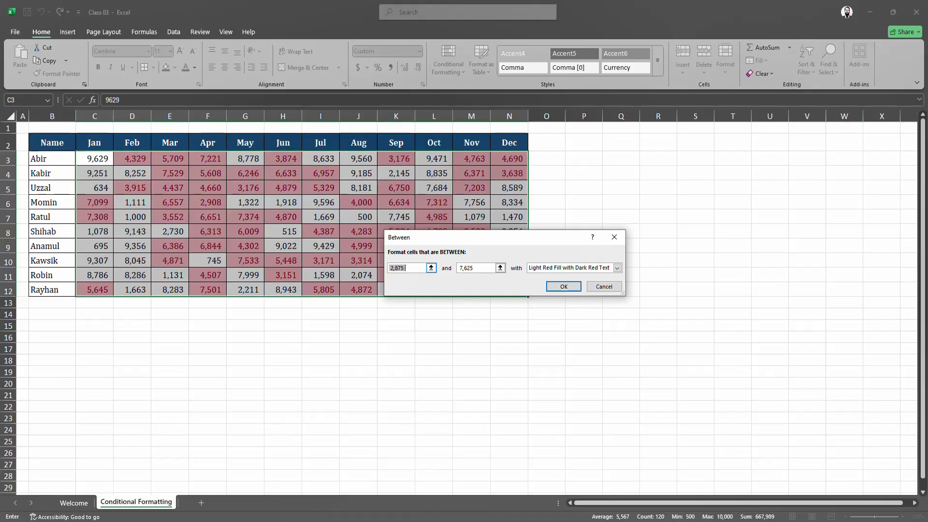
type("1000")
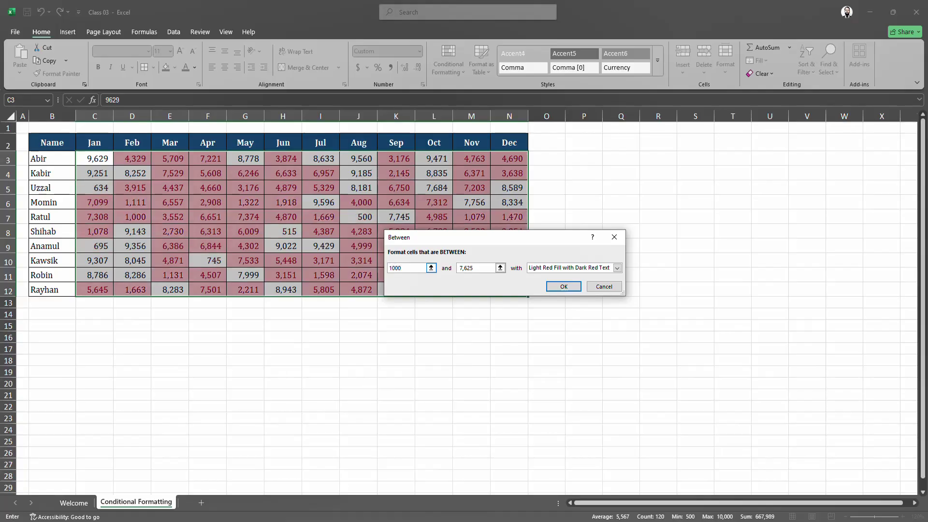
key("Tab")
left_click(464, 272)
double_click(464, 272)
type("3000")
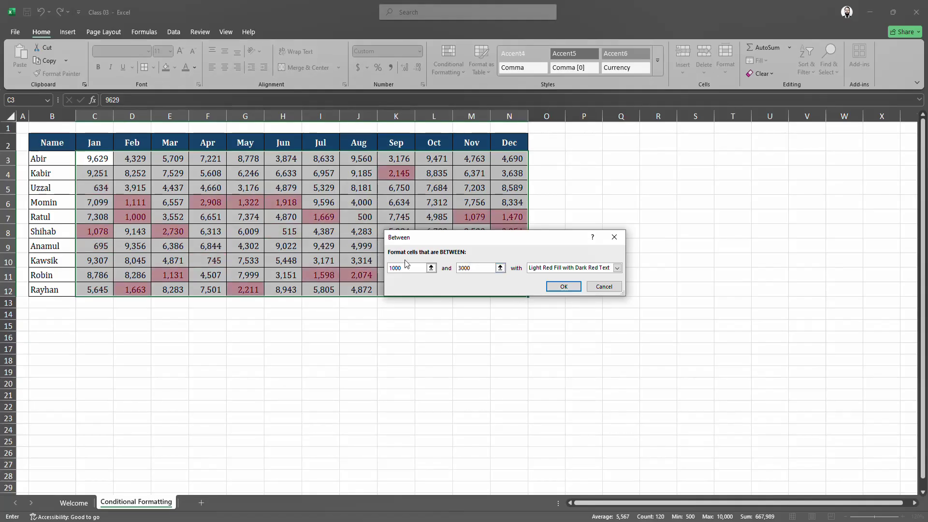
left_click(564, 286)
- Examine the highlighted cells across the table to check that their values fall between 1000 and 3000
left_click(241, 357)
left_click(89, 234)
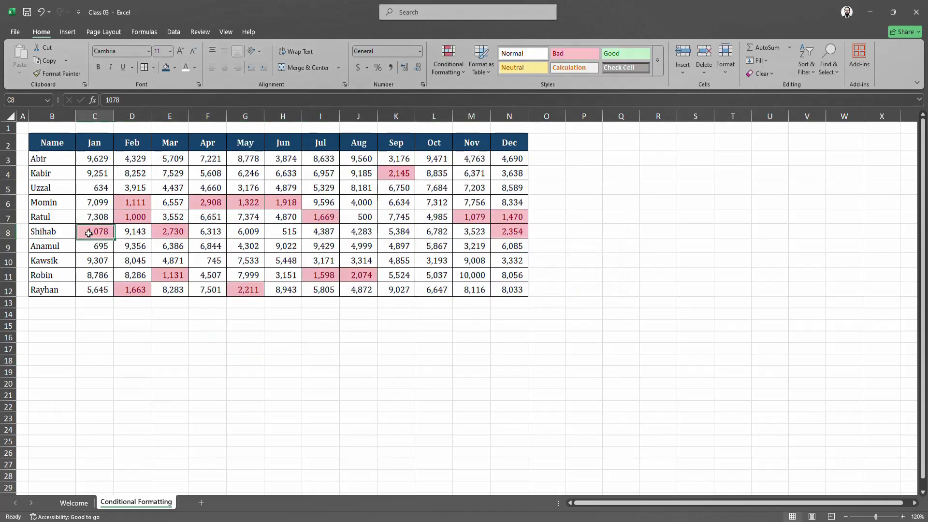
left_click(135, 213)
left_click(223, 204)
left_click(268, 199)
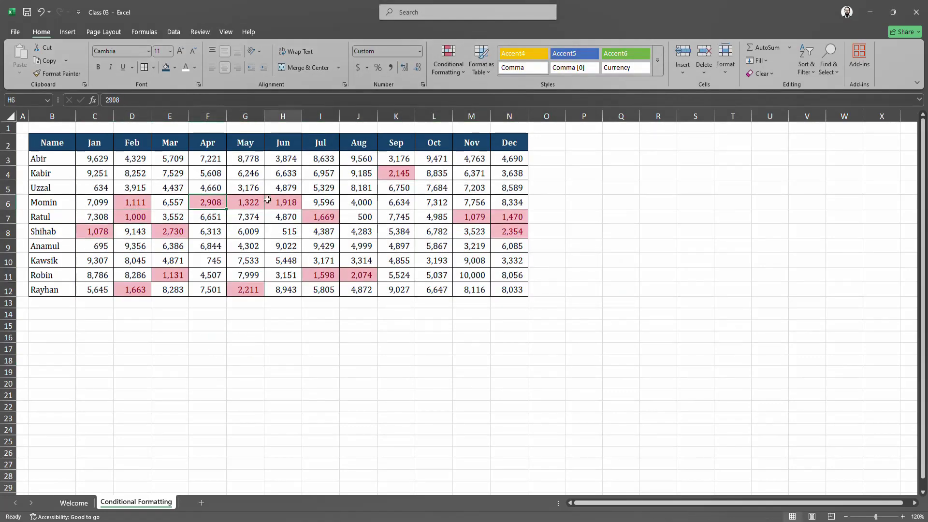
left_click(391, 177)
left_click(468, 216)
left_click(500, 218)
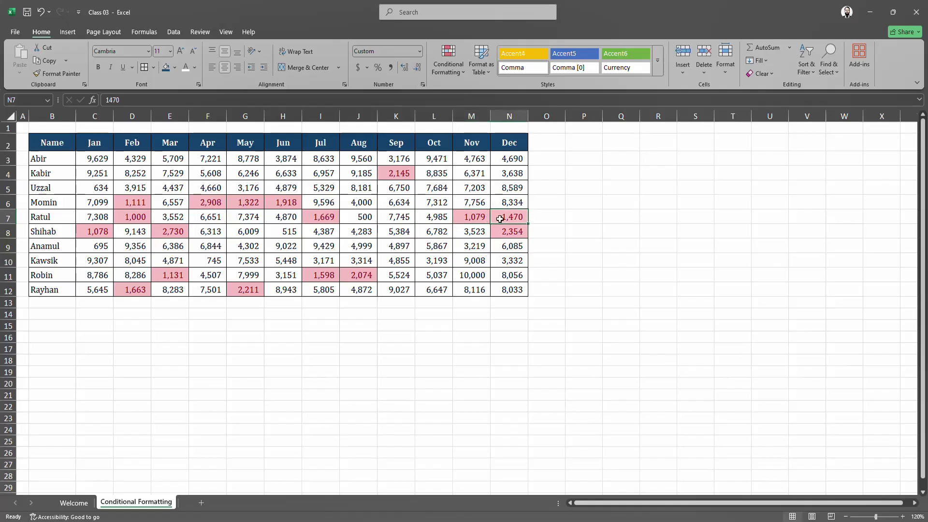
- Clear the Between rule from the monthly figures in C3:N12 only
left_click_drag(87, 165, 497, 288)
left_click(448, 71)
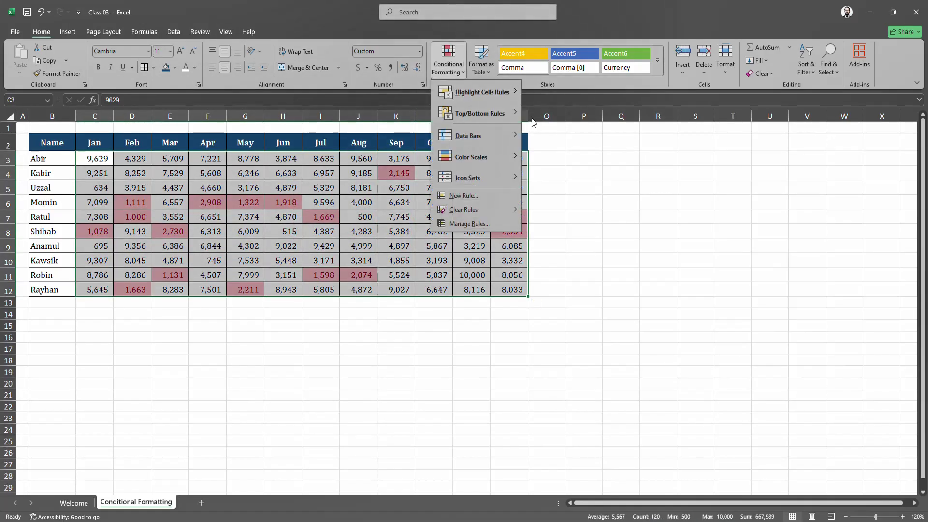
mouse_move(509, 207)
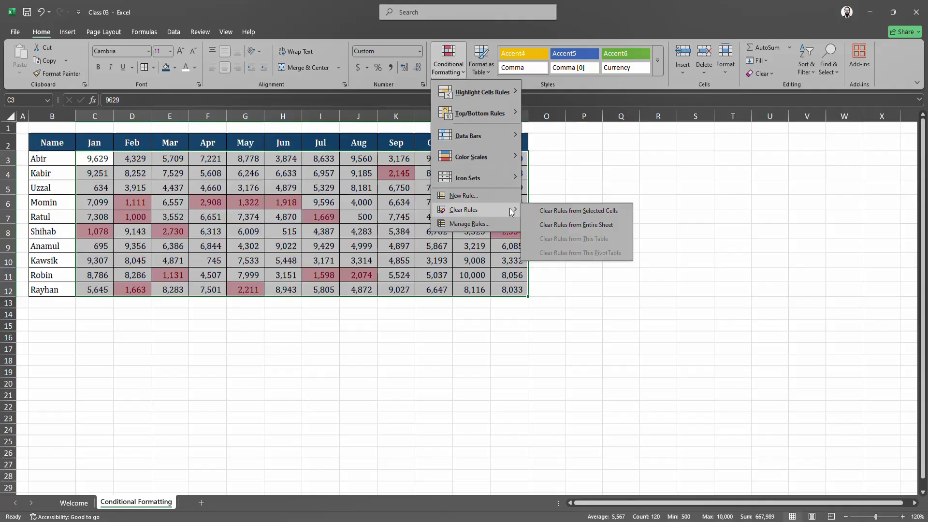
left_click(575, 213)
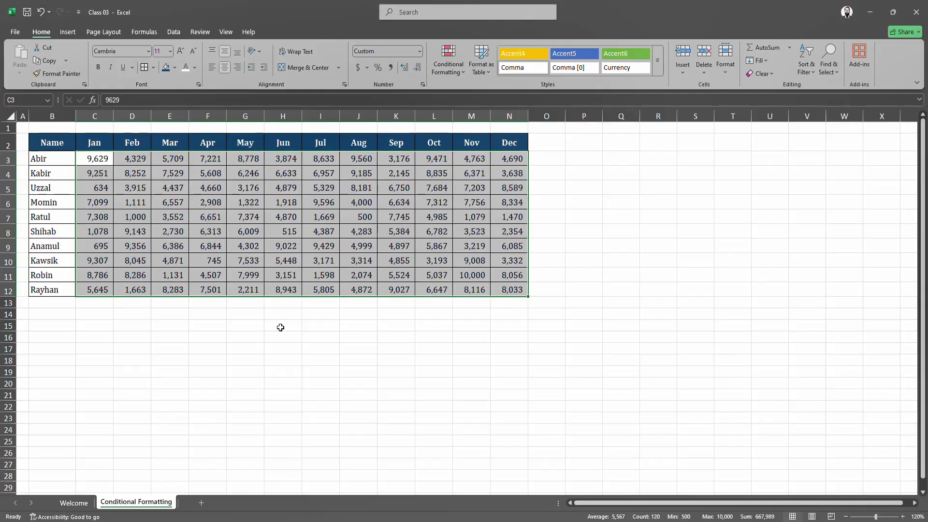
- Add an Equal To highlight rule for 5000 on C3:N12 with Light Red Fill with Dark Red Text
left_click(462, 76)
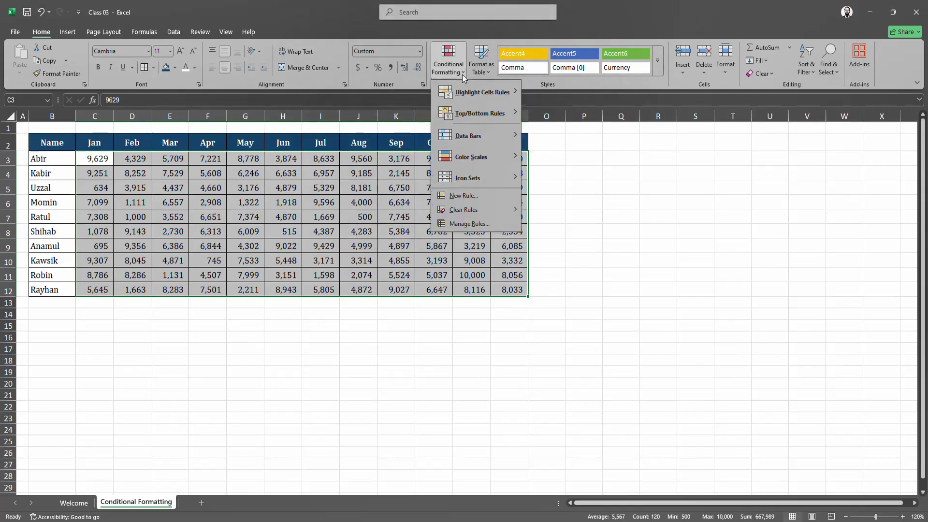
mouse_move(481, 92)
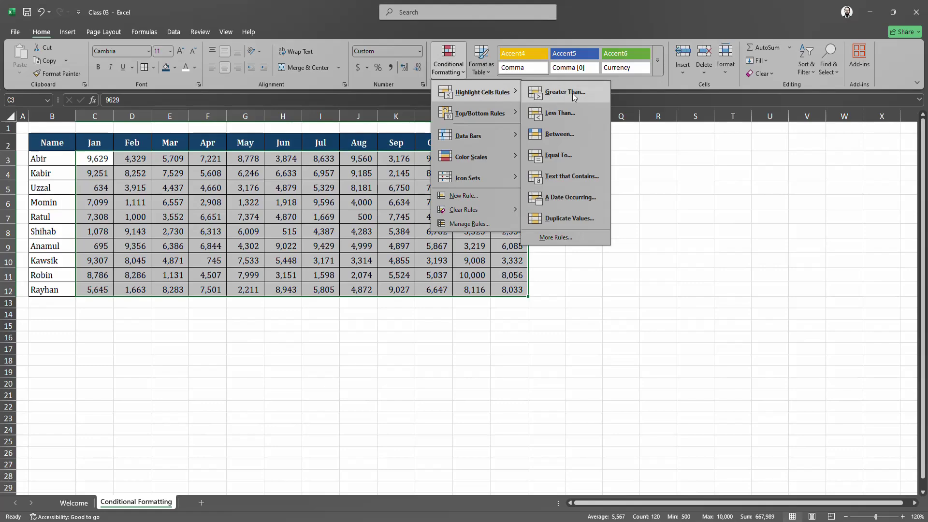
left_click(560, 155)
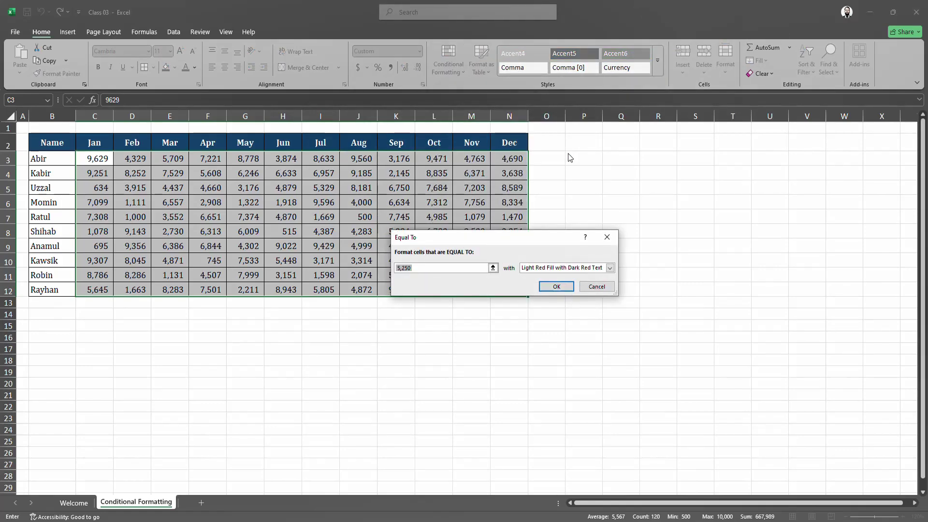
type("5000")
left_click(565, 287)
- Test the Equal To rule by setting the June value in H5 to 5000
left_click(475, 234)
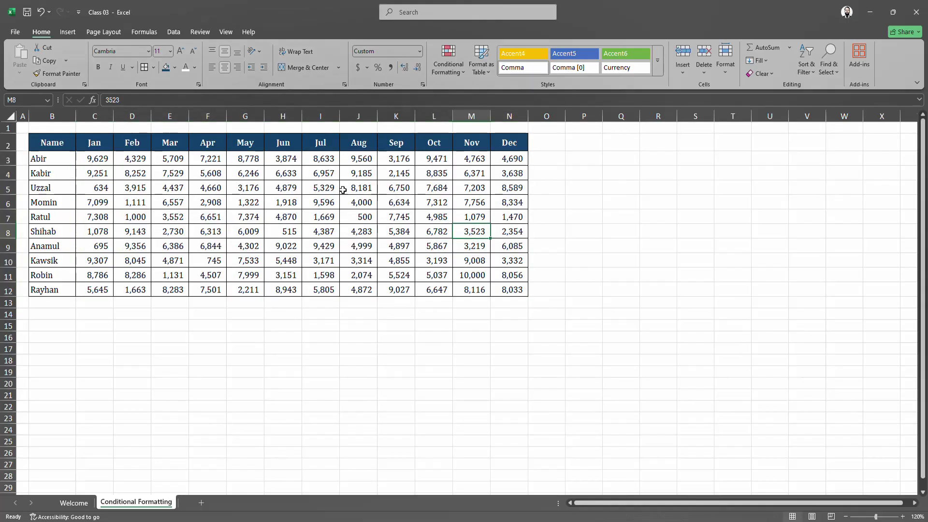
left_click(344, 191)
left_click(297, 207)
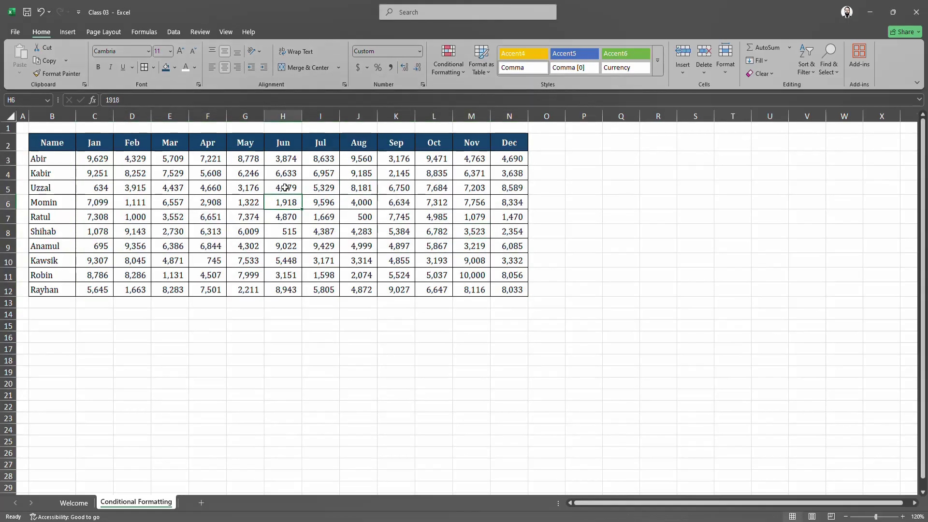
left_click(285, 186)
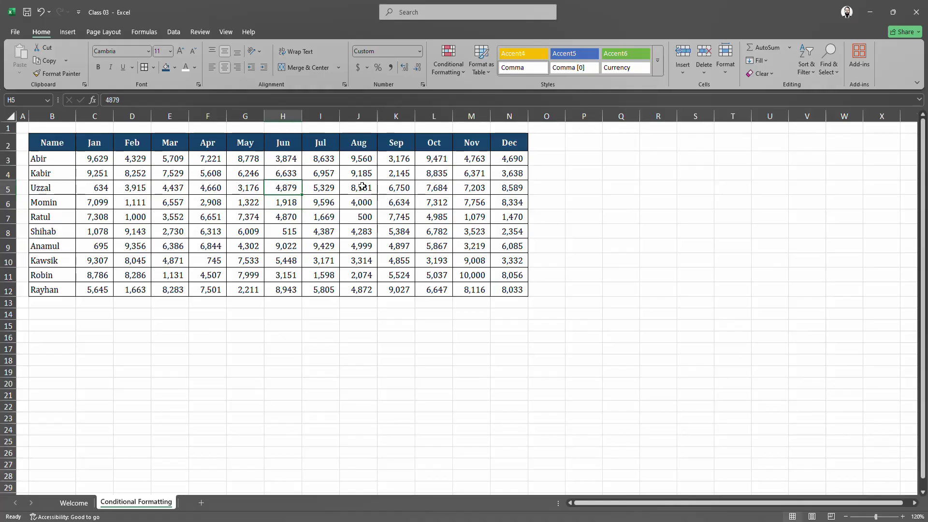
type("5000")
key("Return")
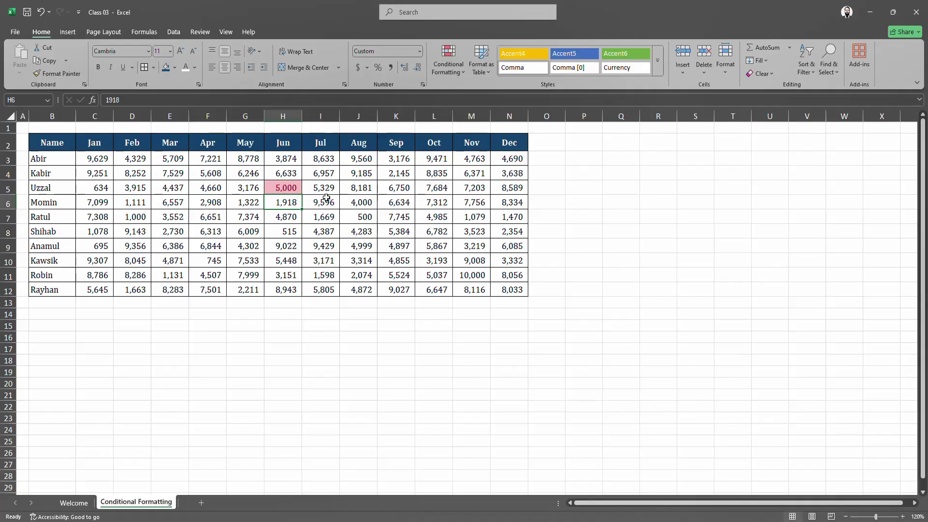
- Clear the Equal To rule from the selected monthly figures in C3:N12
left_click_drag(100, 158, 501, 289)
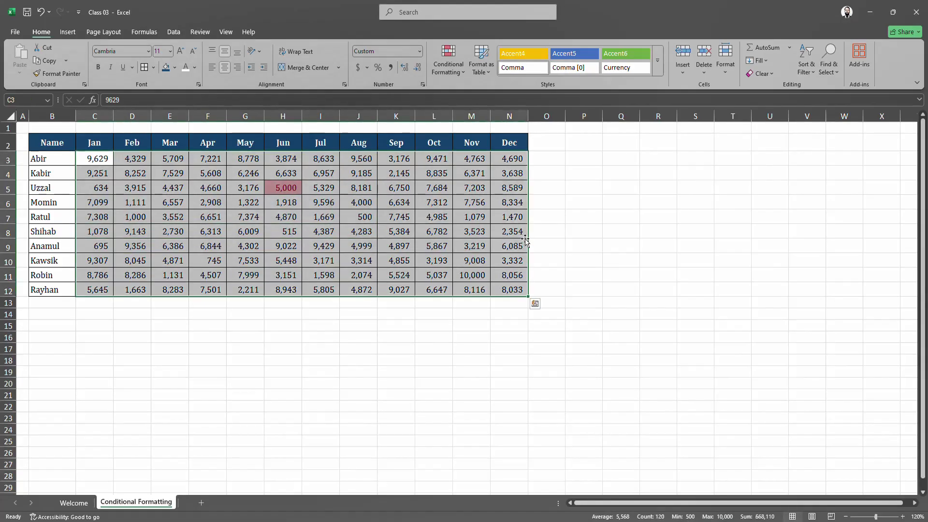
left_click(456, 76)
mouse_move(502, 207)
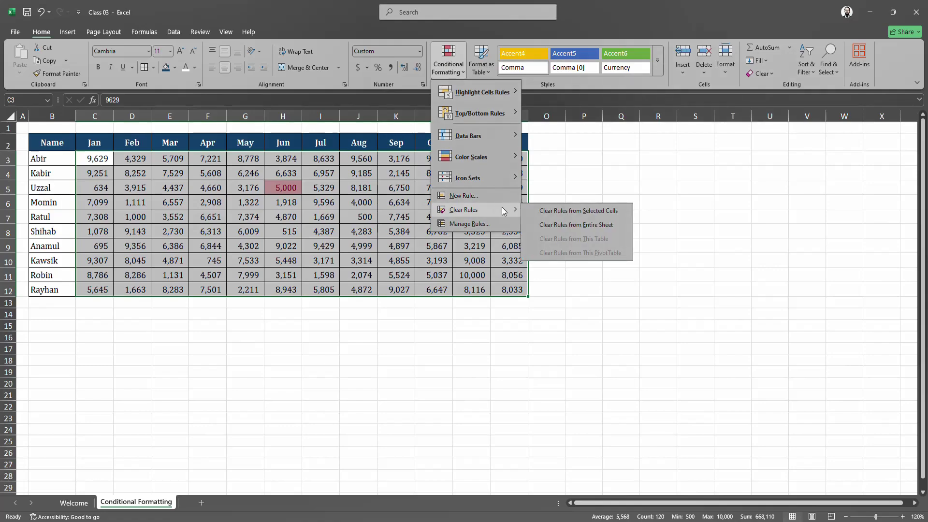
left_click(547, 205)
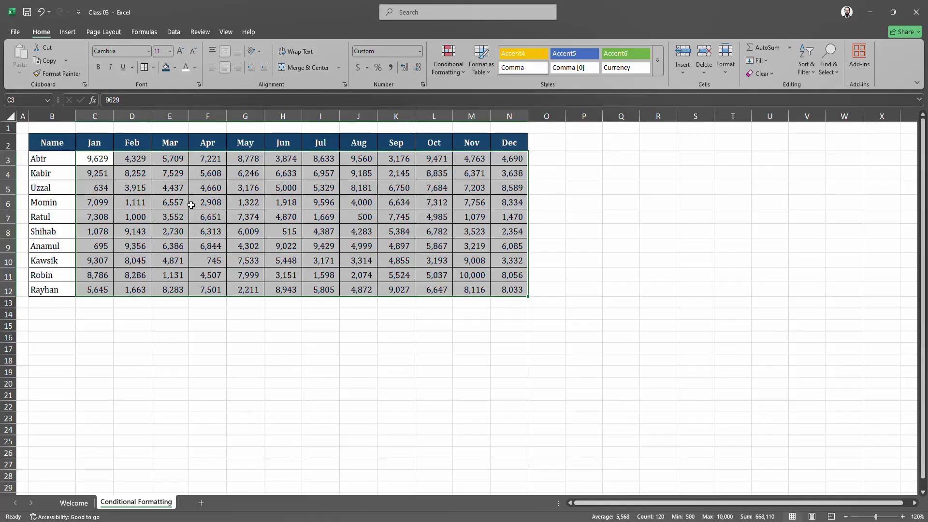
- Add a Text That Contains highlight rule to B3:B12, matching the name in B3, with Green Fill with Dark Green Text
left_click(57, 156)
left_click_drag(58, 156, 55, 289)
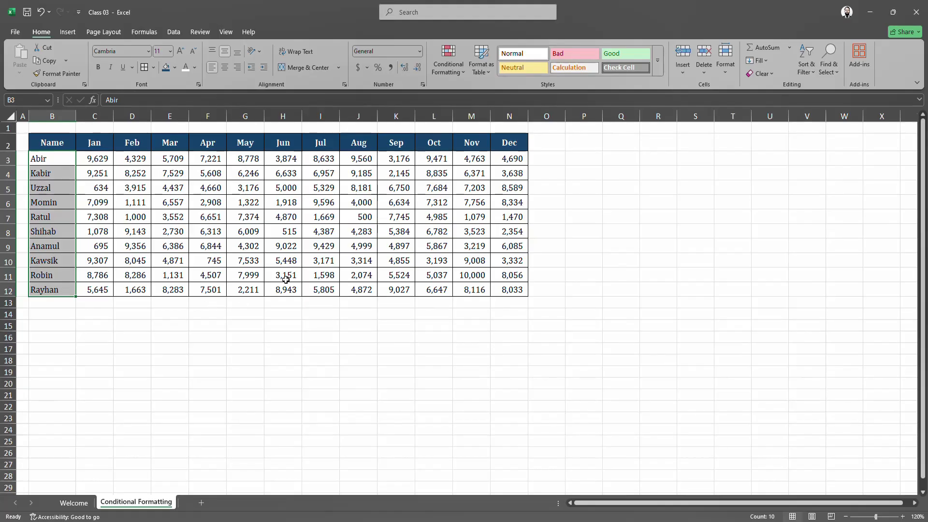
left_click(462, 74)
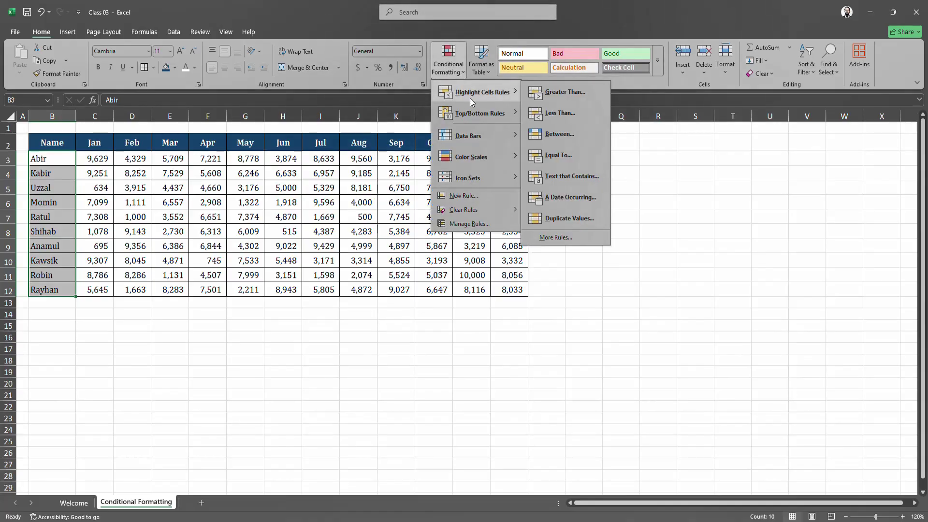
left_click(561, 175)
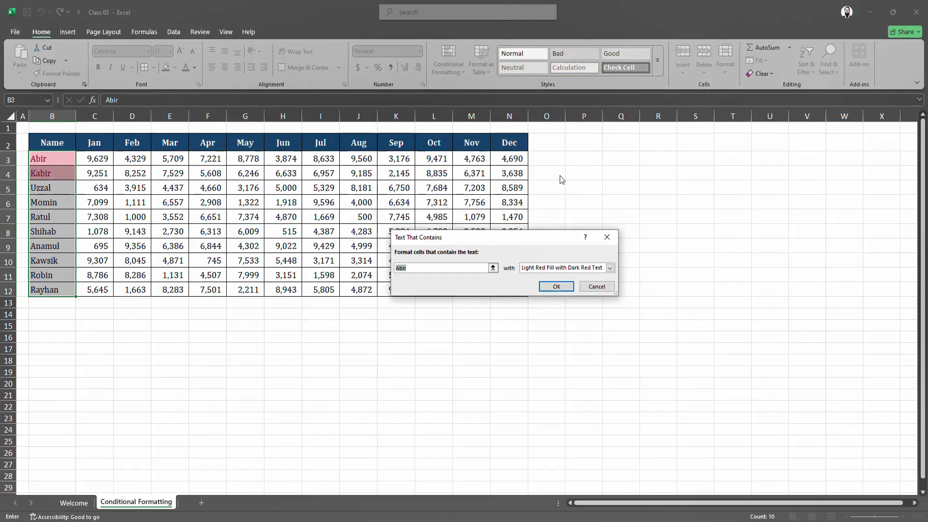
type("Abir")
left_click(610, 267)
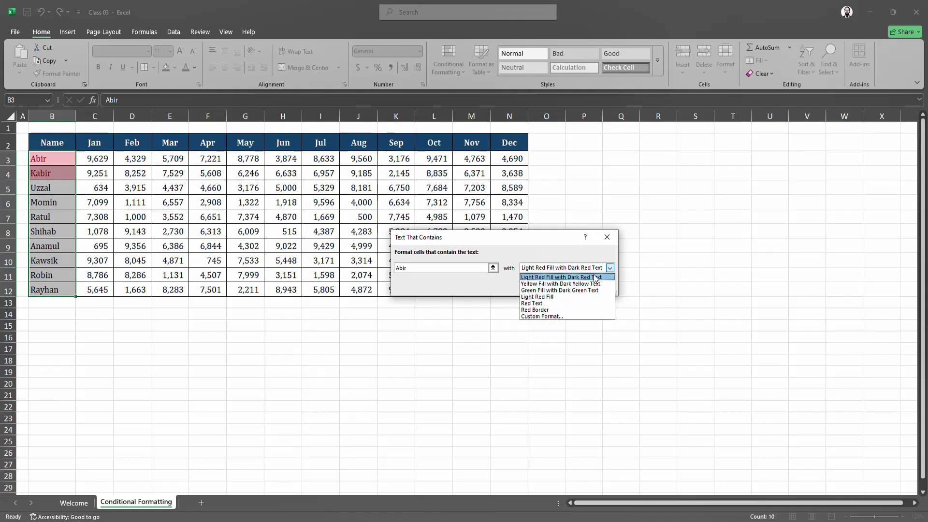
left_click(560, 291)
left_click(560, 287)
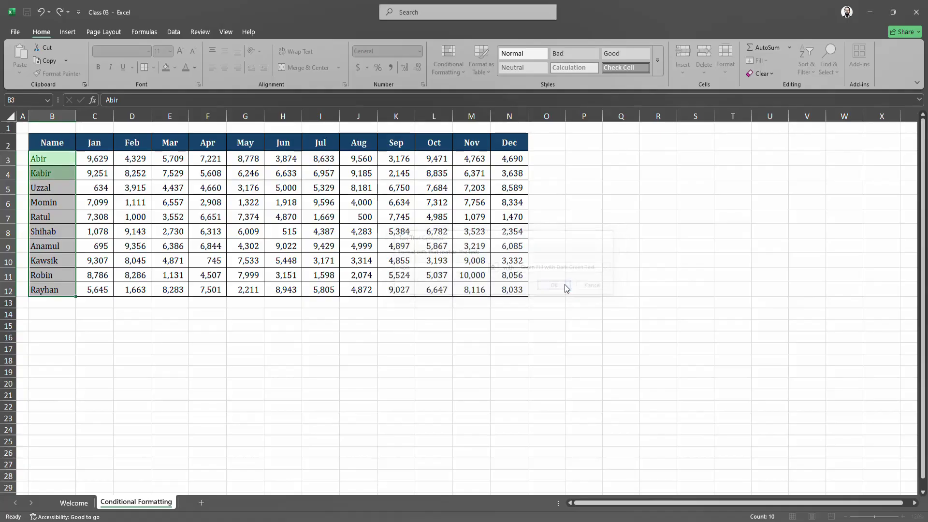
left_click(282, 314)
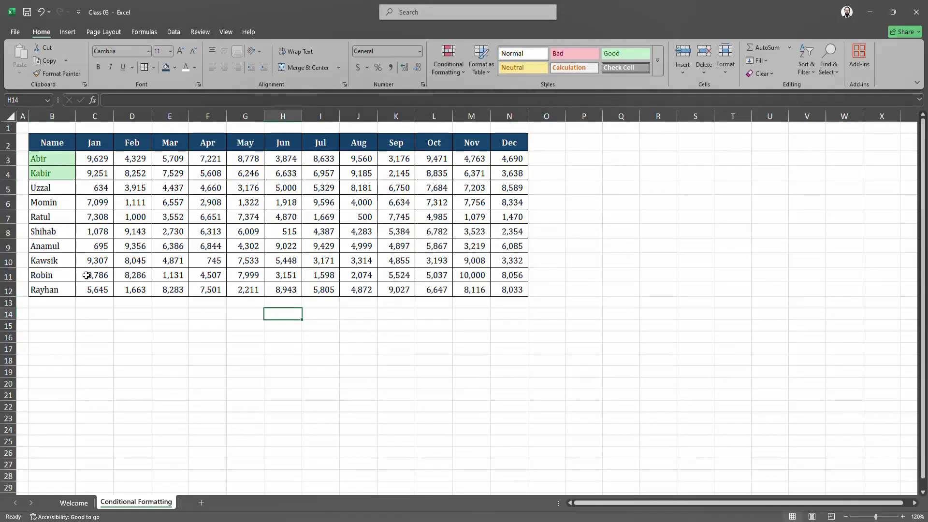
- Test the text rule by replacing the name in B6 with the one from B3
left_click_drag(65, 159, 66, 176)
left_click(64, 174)
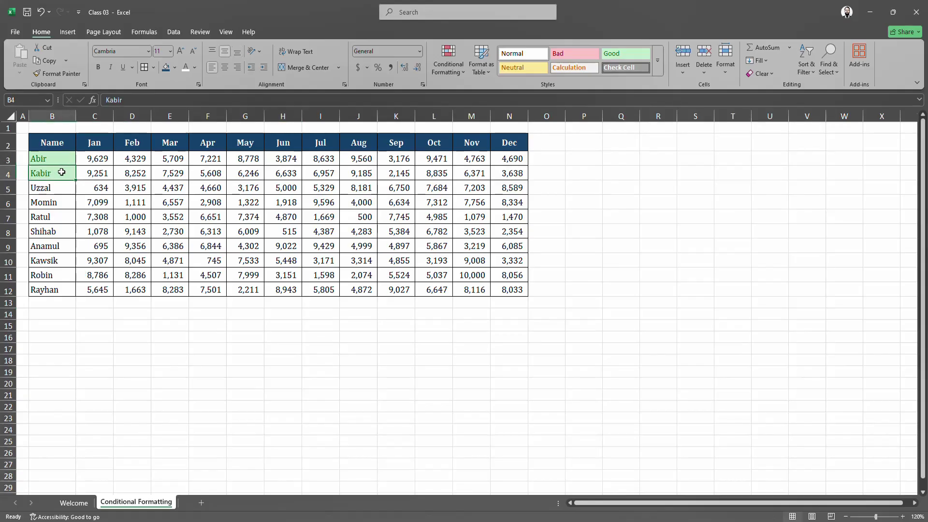
left_click(66, 199)
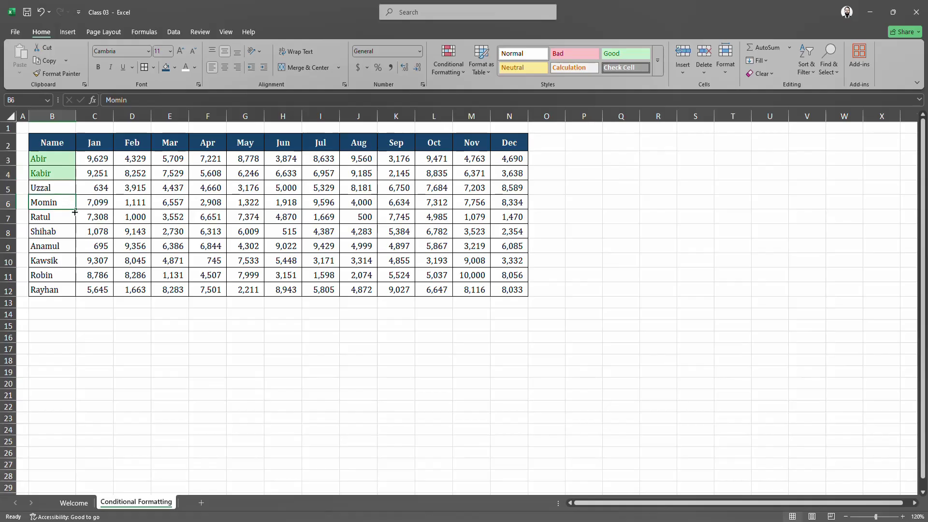
type("Abir")
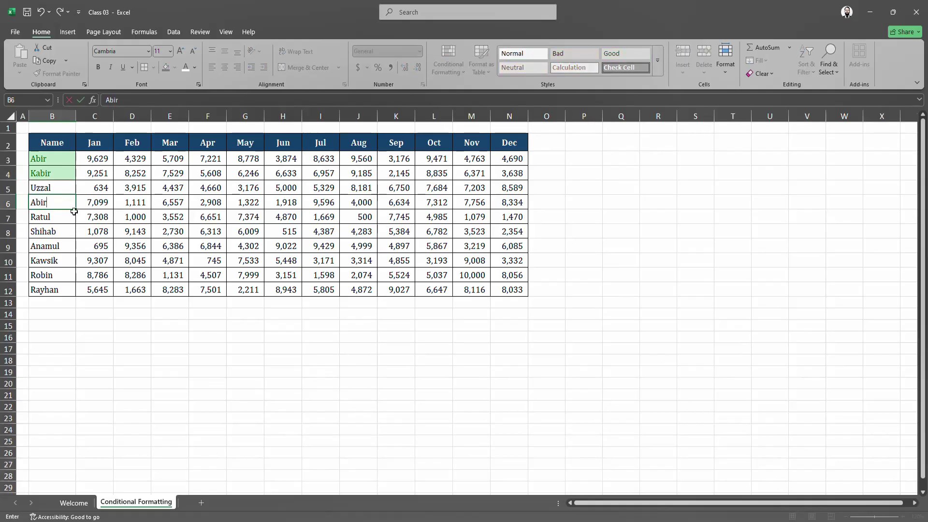
key("Return")
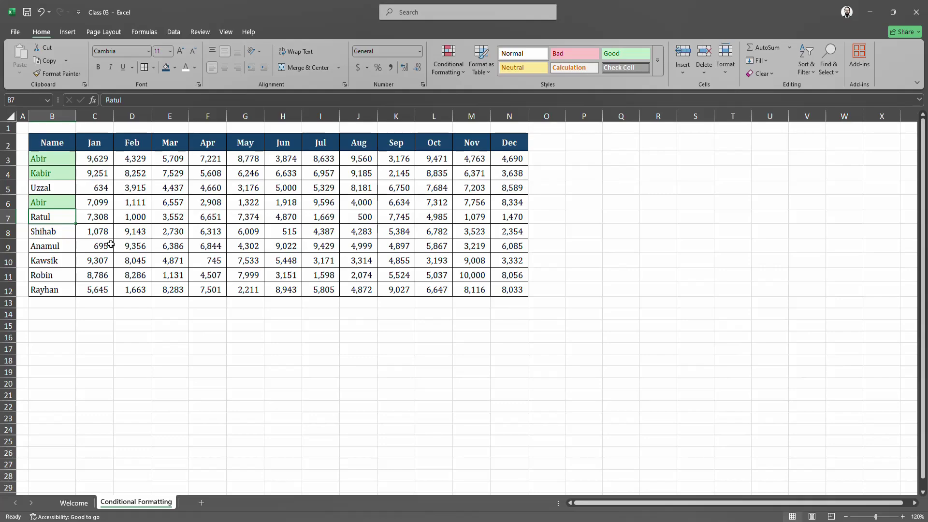
- Undo the name change in B6 and the Text That Contains rule on B3:B12
key("ctrl+z")
key("ctrl+z")
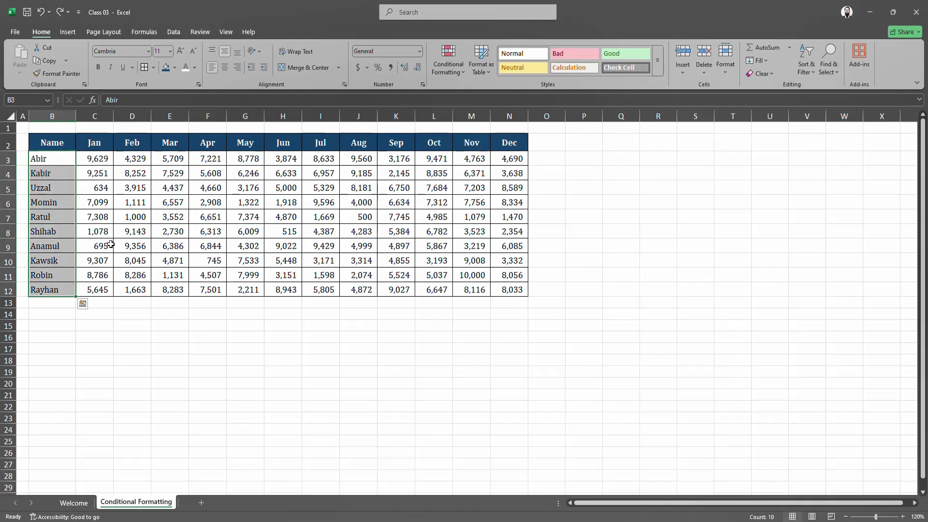
left_click(111, 244)
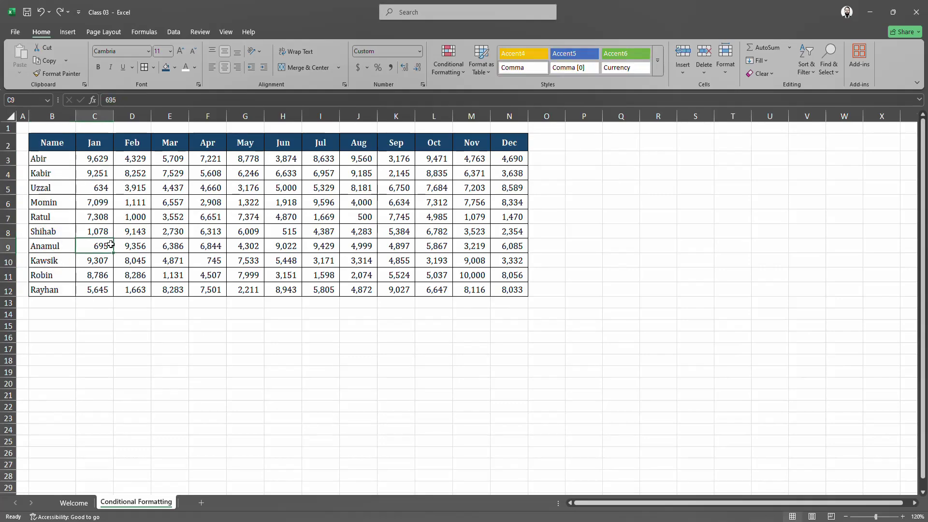
- Add a Top 10 Items rule to C3:N12 for the top 15 values with Green Fill with Dark Green Text
left_click_drag(100, 159, 513, 287)
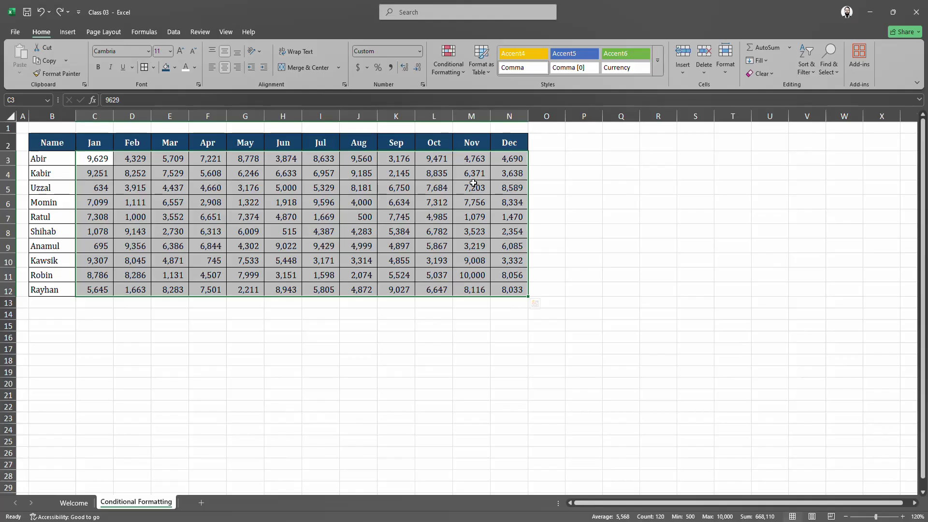
left_click(463, 74)
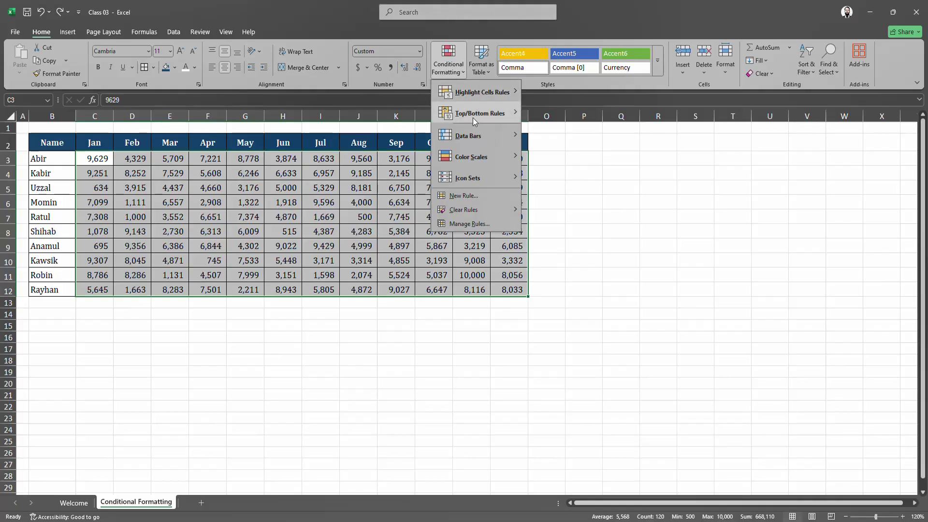
mouse_move(469, 118)
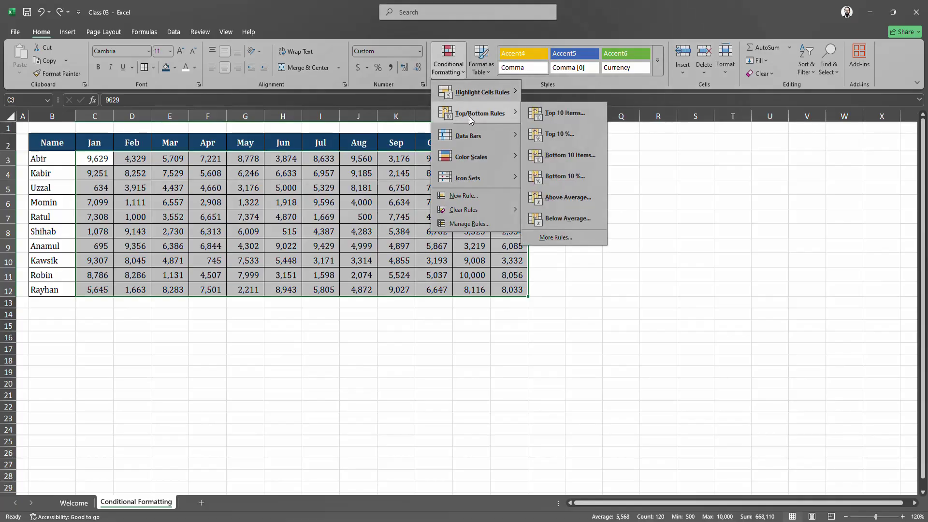
left_click(585, 114)
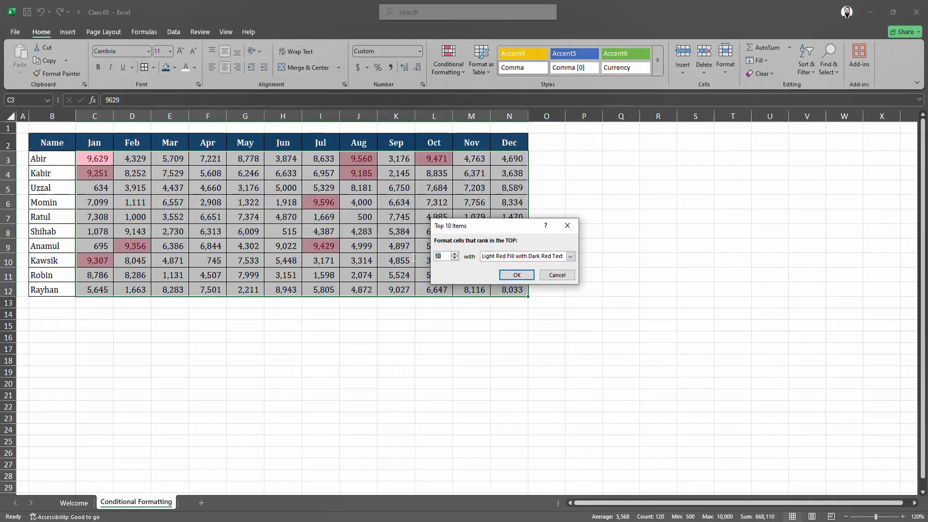
type("15")
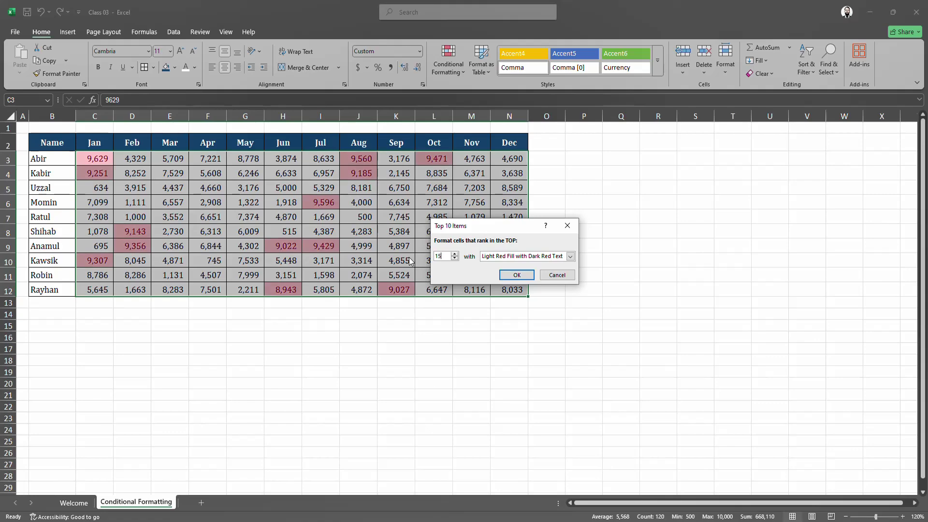
left_click(570, 257)
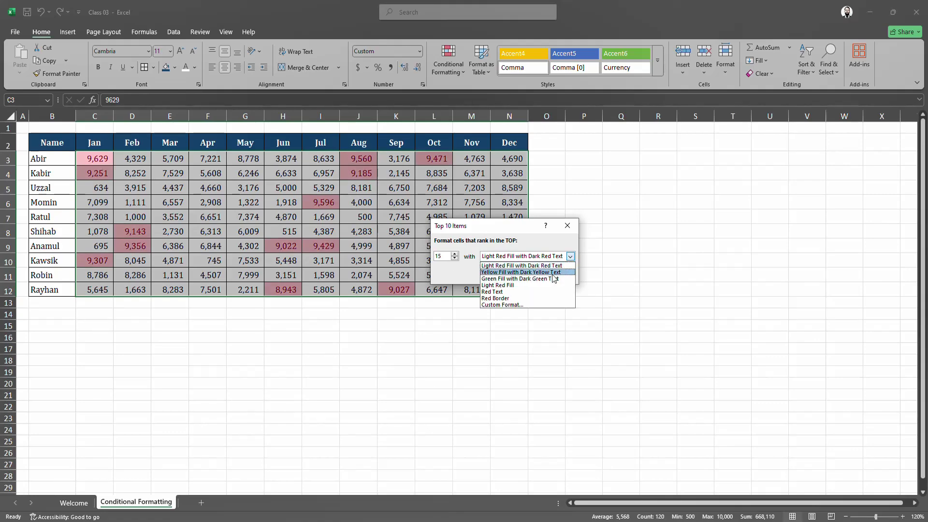
left_click(543, 280)
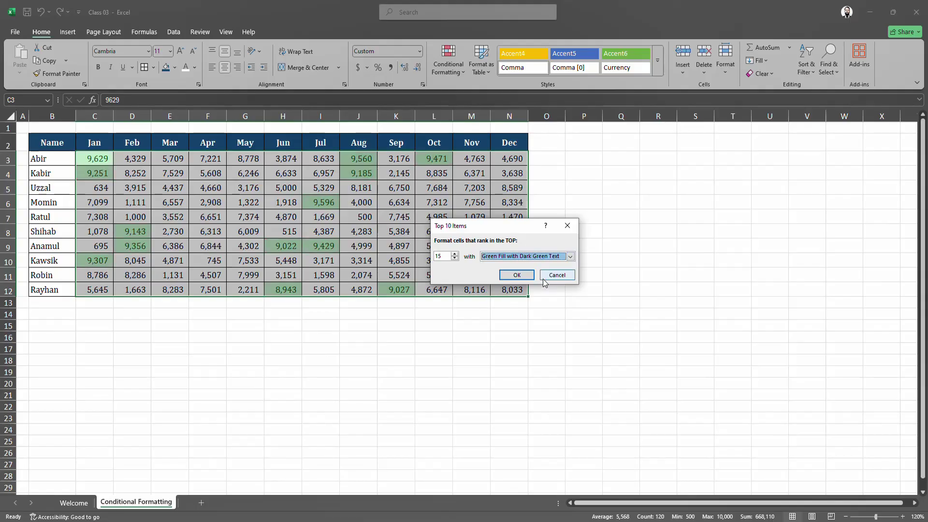
left_click(529, 275)
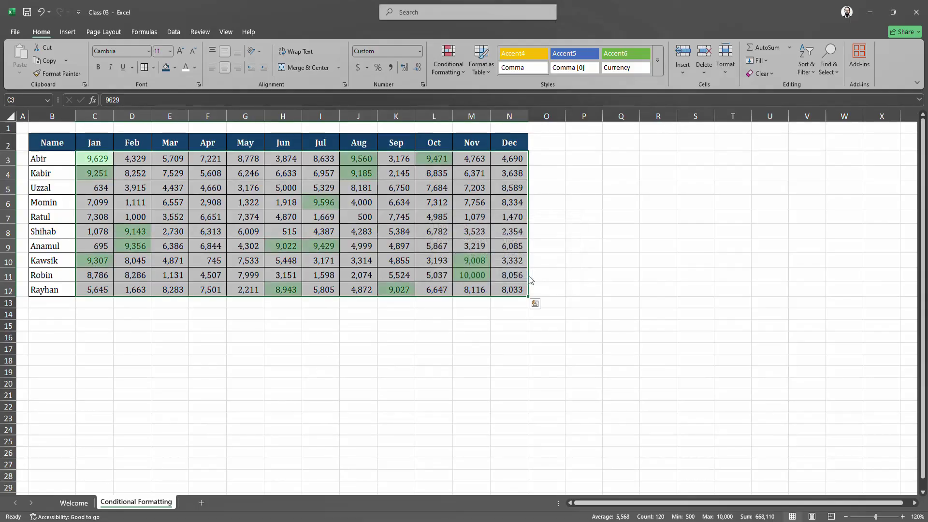
left_click(281, 257)
left_click(109, 164)
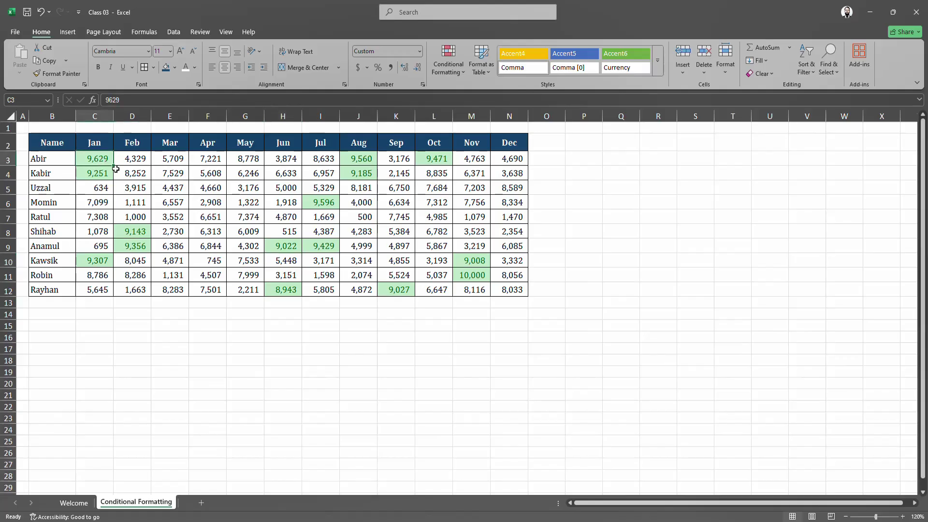
left_click_drag(116, 169, 513, 293)
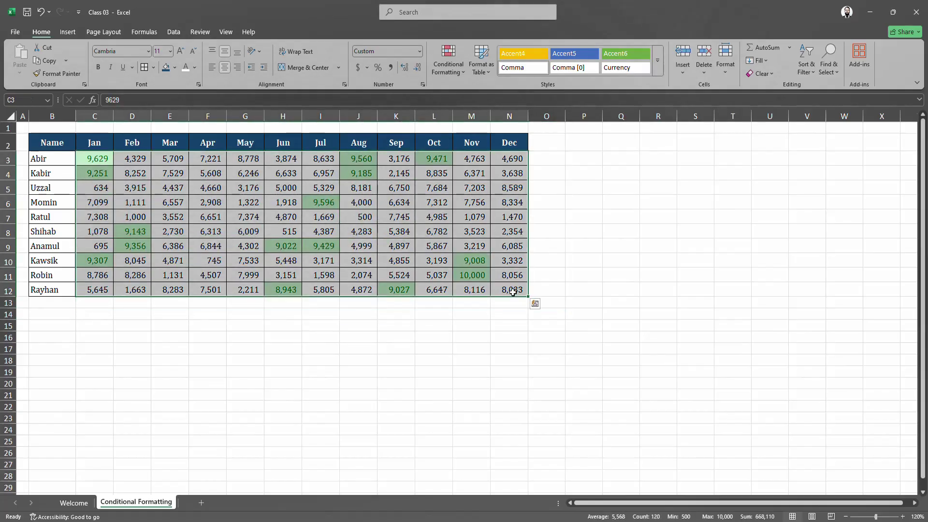
left_click(418, 303)
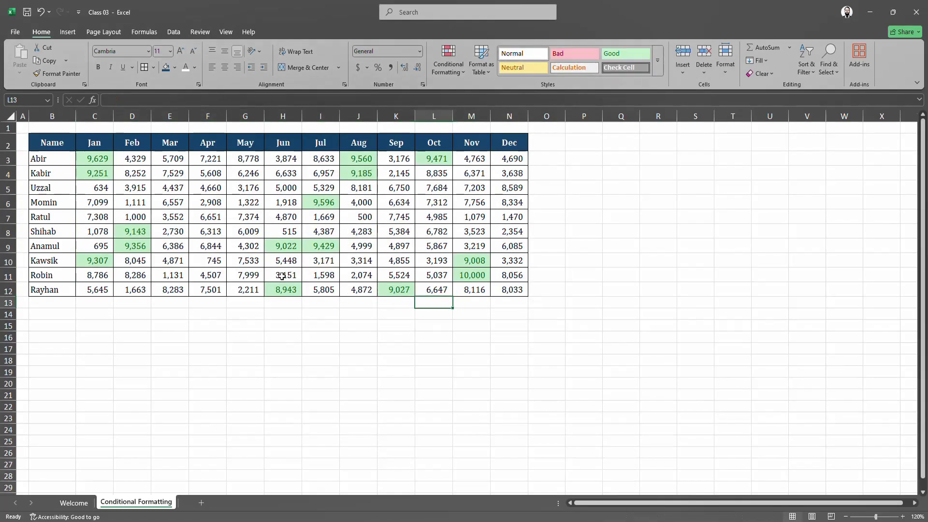
- Add a Bottom 10 Items rule to C3:N12 for the lowest 10 values with Light Red Fill with Dark Red Text
left_click_drag(93, 160, 504, 283)
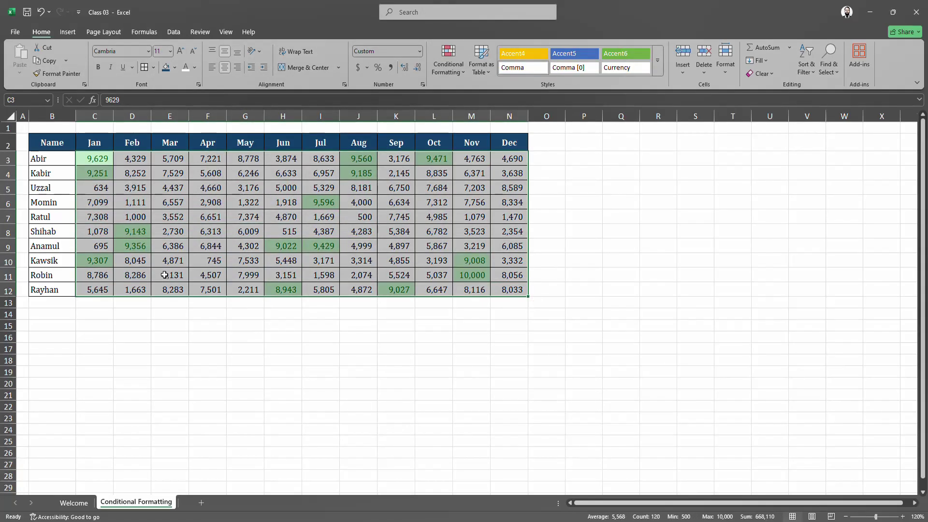
left_click(458, 75)
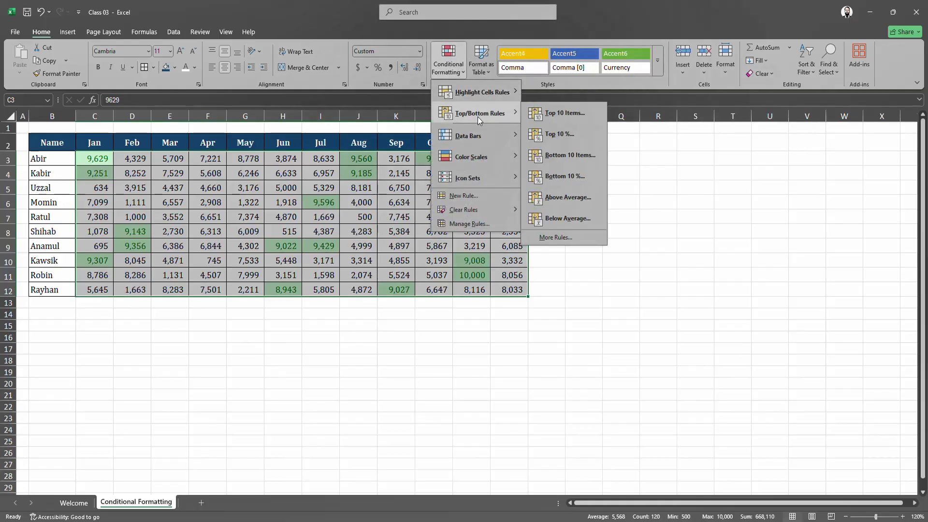
left_click(581, 157)
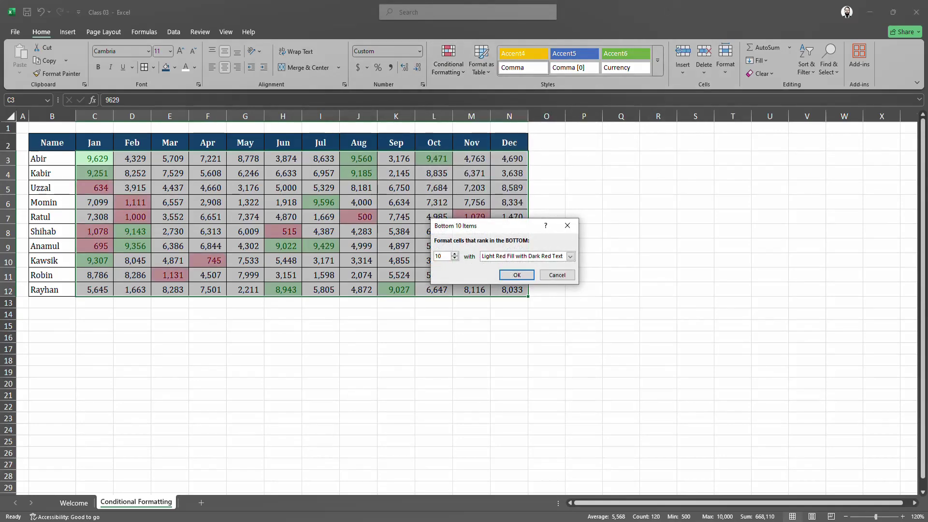
left_click(525, 279)
left_click(181, 288)
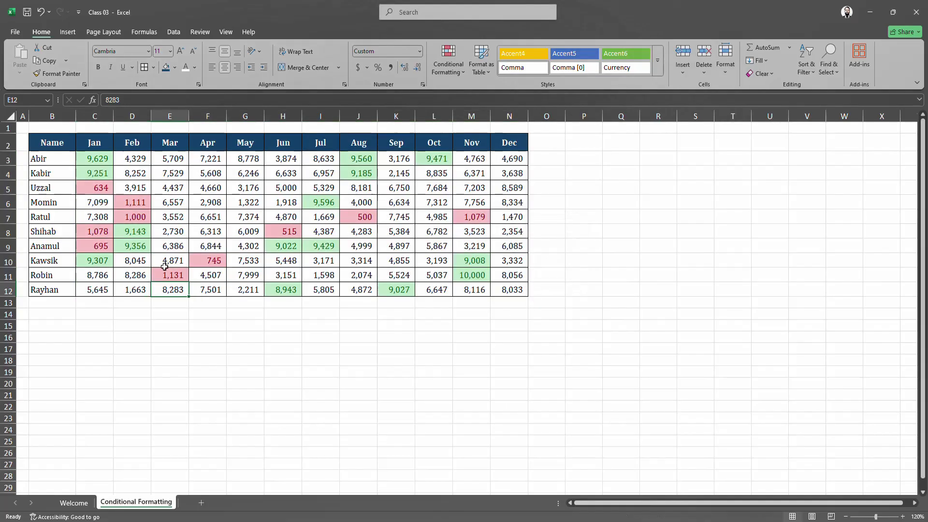
left_click_drag(96, 187, 528, 293)
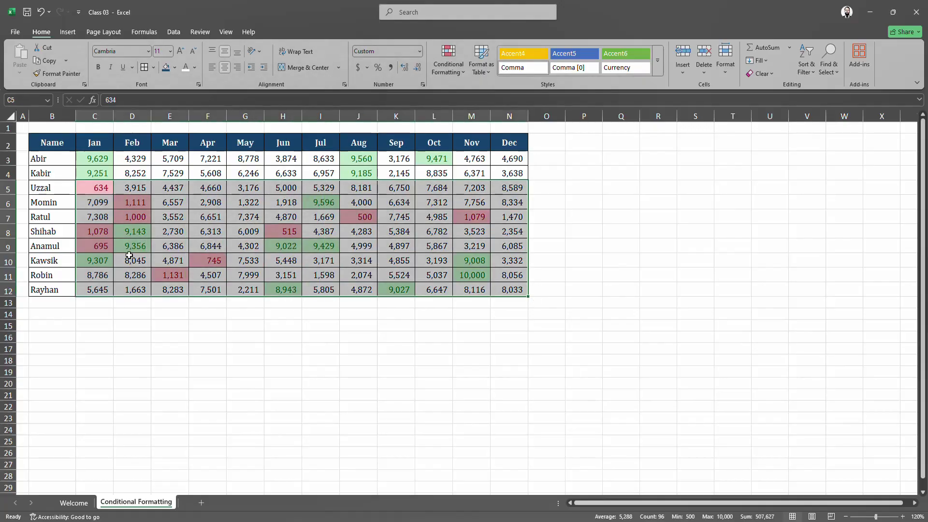
left_click_drag(95, 187, 516, 283)
left_click_drag(90, 158, 524, 292)
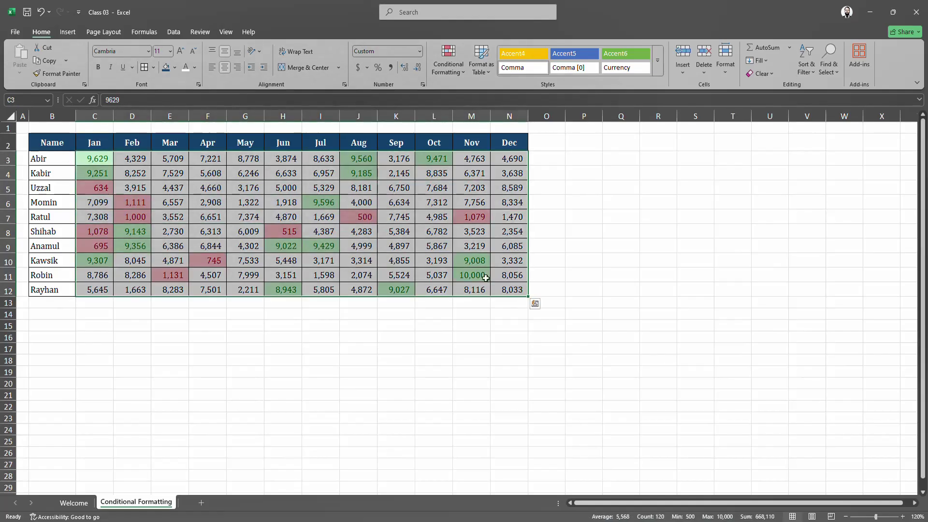
- Test the top-values rule by setting the April value in F5 to 15,000, and compare it with the June value in H12
left_click(210, 194)
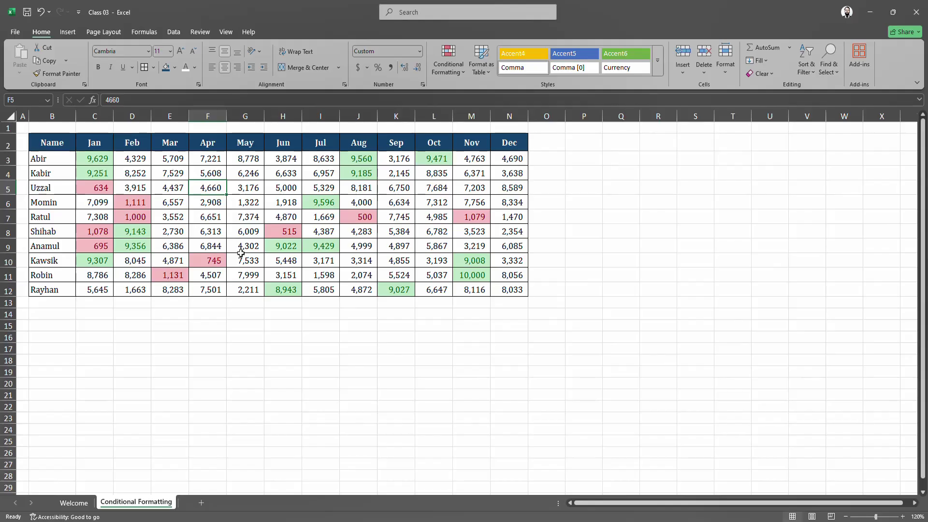
type("15")
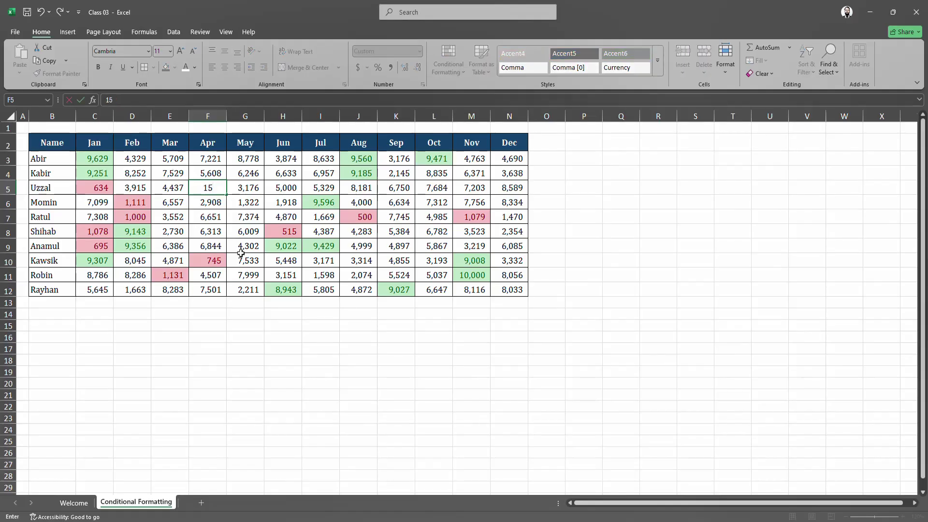
type(",000")
key("Return")
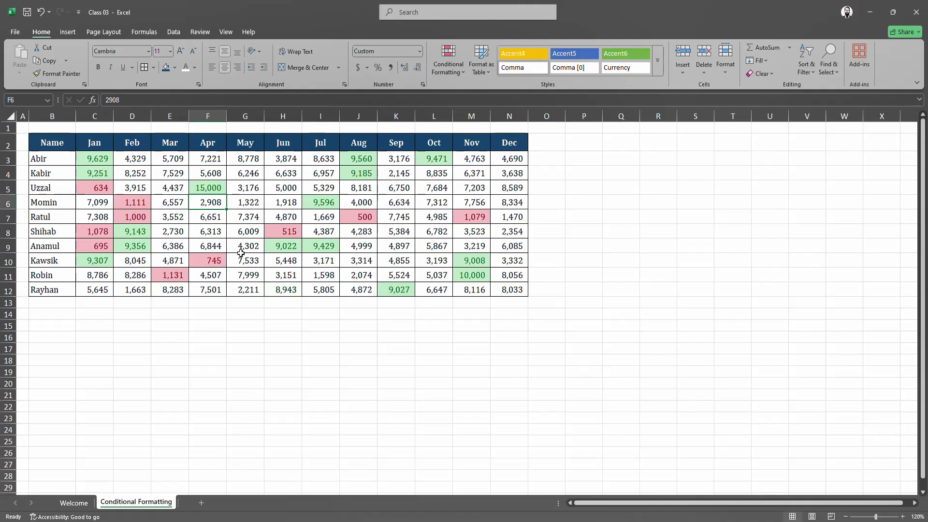
left_click(213, 187)
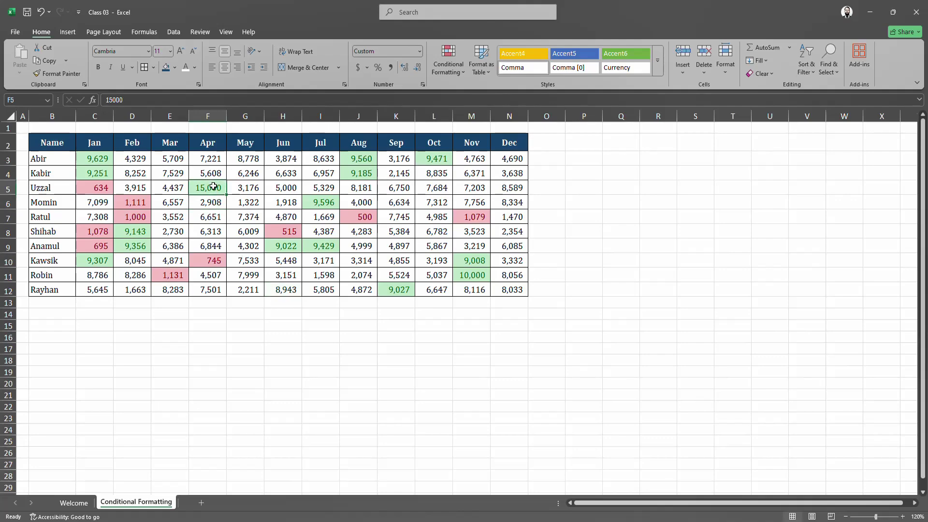
left_click(288, 291)
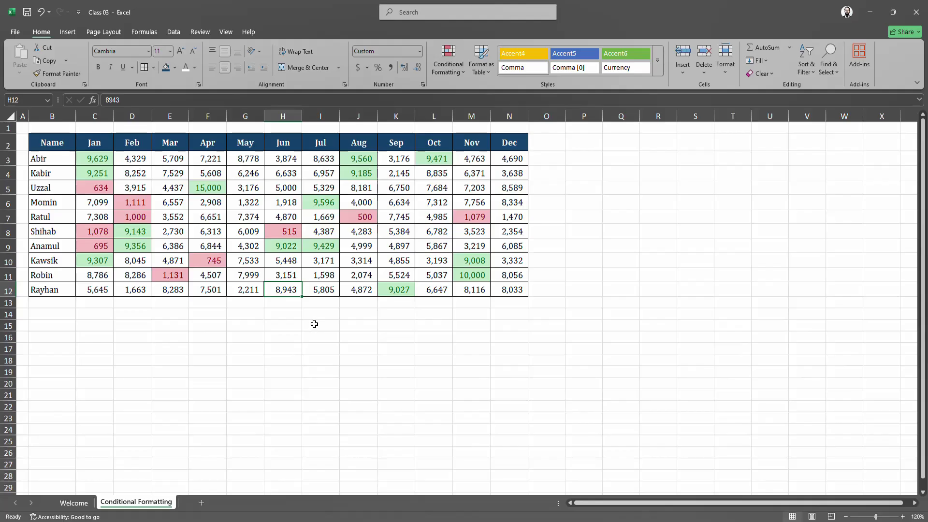
left_click(212, 187)
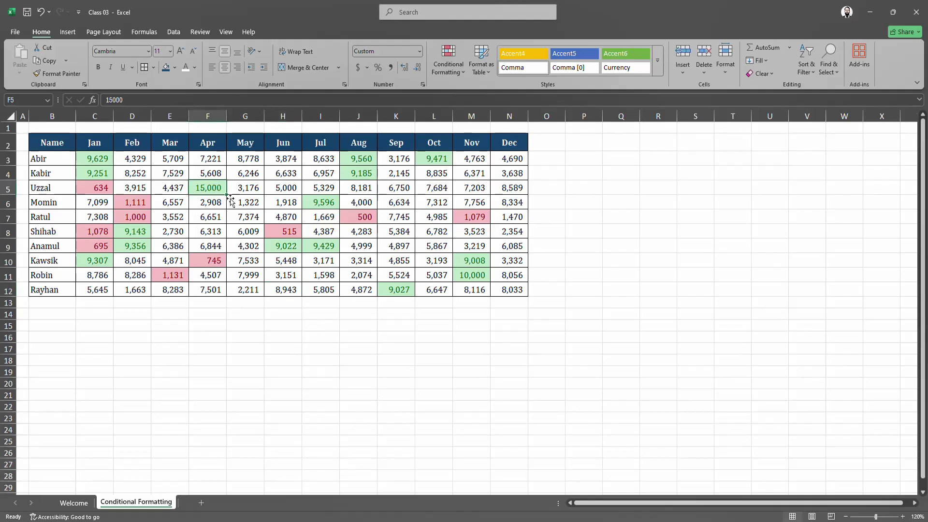
- Test the bottom-values rule by setting the April value in F5 to 500, and check the June value in H12
type("500")
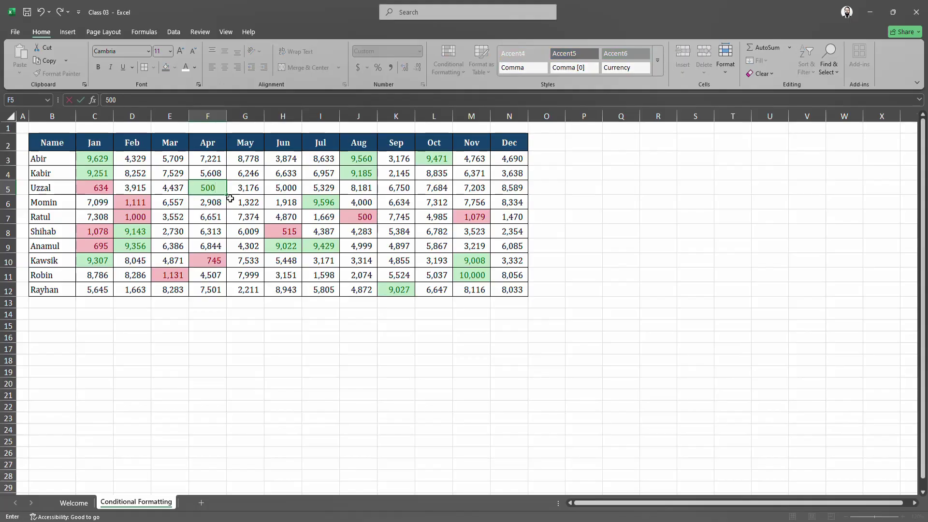
key("Return")
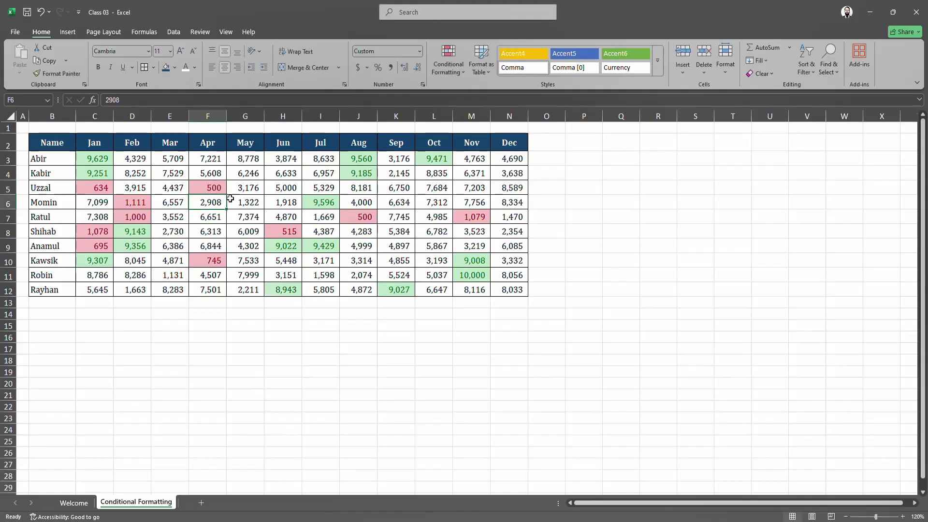
left_click(293, 289)
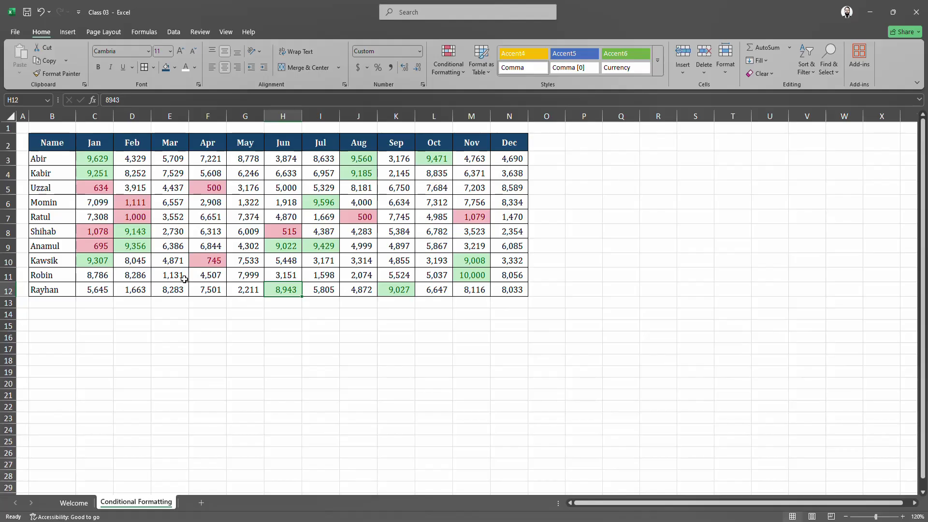
- Clear the conditional formatting rules from the selected monthly figures in C3:N12
left_click_drag(94, 159, 510, 290)
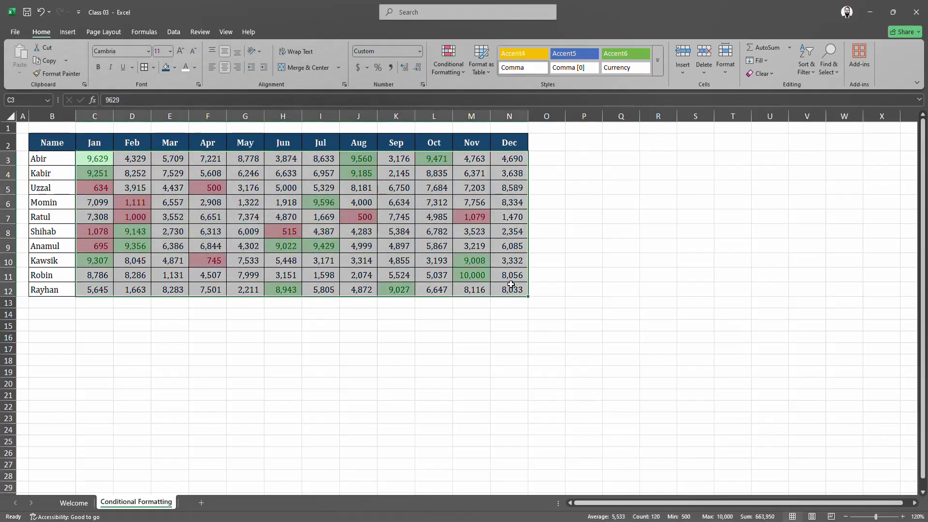
left_click(458, 74)
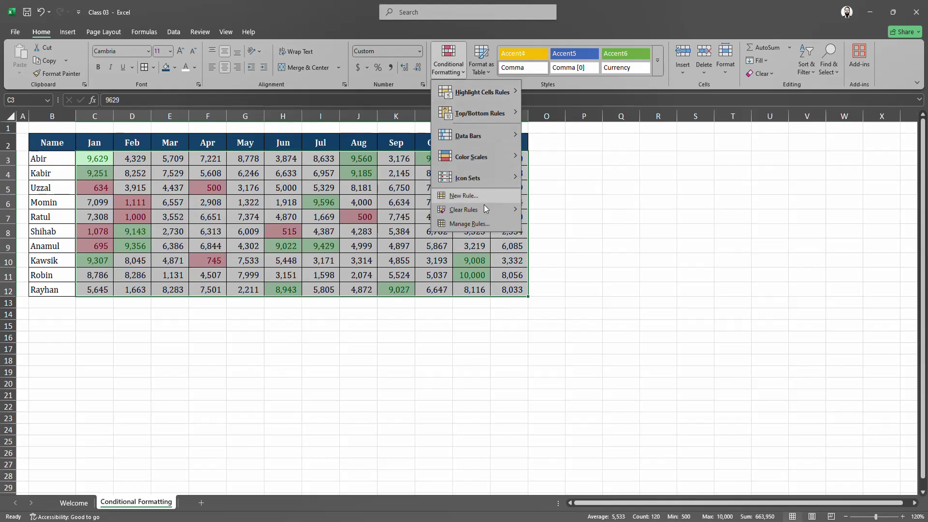
mouse_move(486, 208)
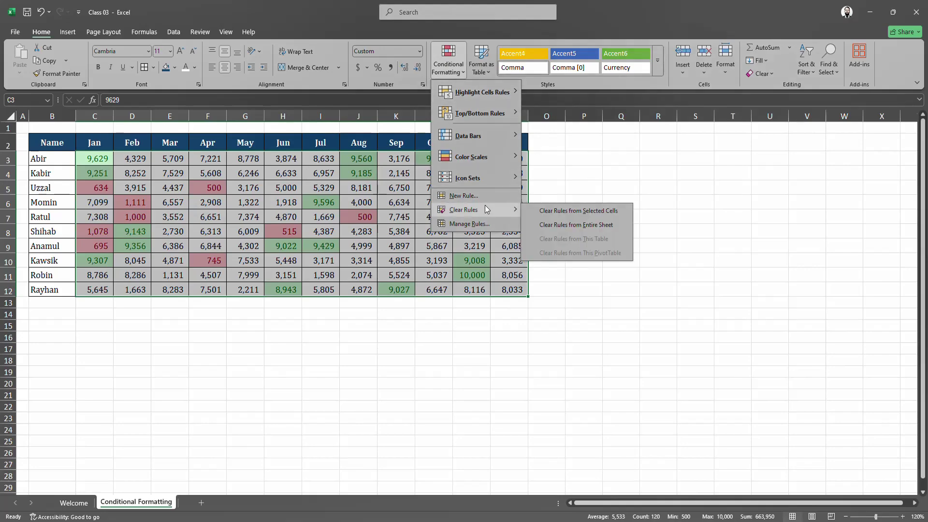
left_click(567, 211)
left_click(336, 325)
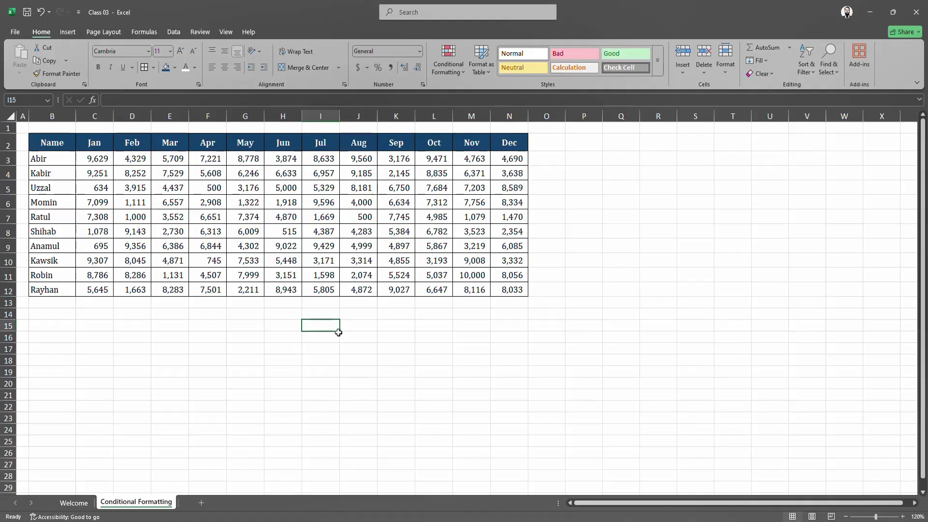
- Add a Duplicate Values highlight rule to C3:N12 with Light Red Fill with Dark Red Text
left_click_drag(95, 158, 527, 292)
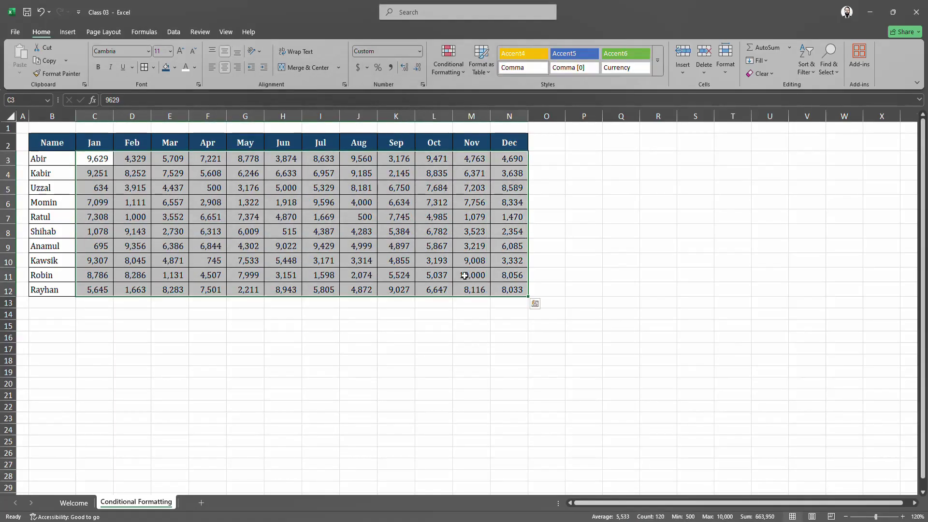
left_click(460, 73)
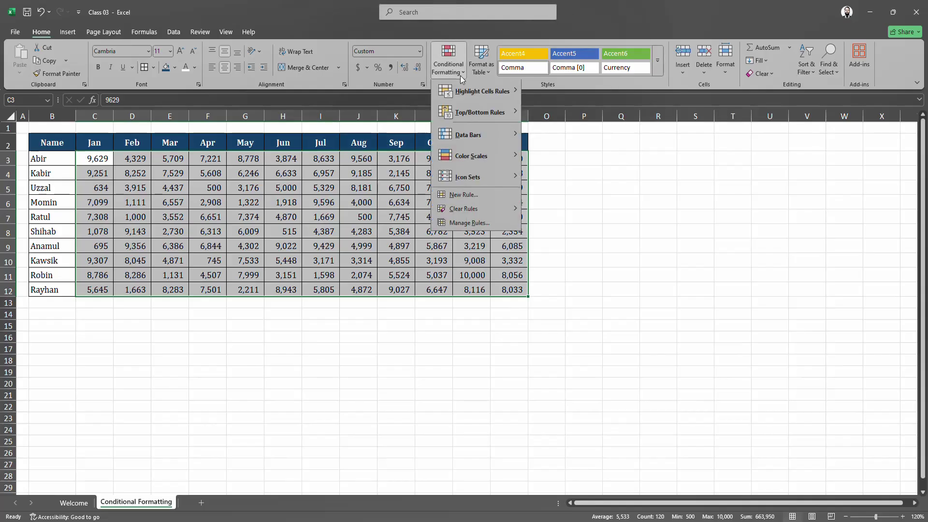
mouse_move(475, 97)
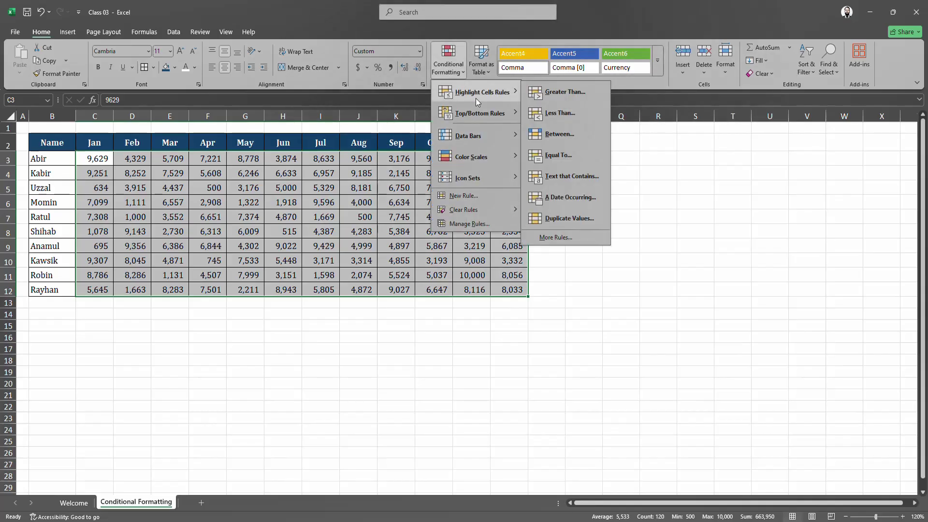
left_click(578, 219)
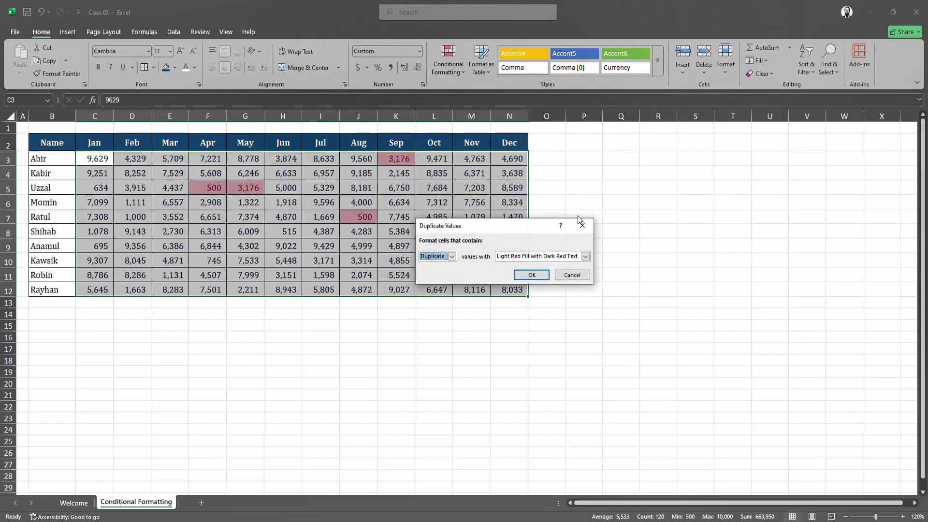
left_click(530, 275)
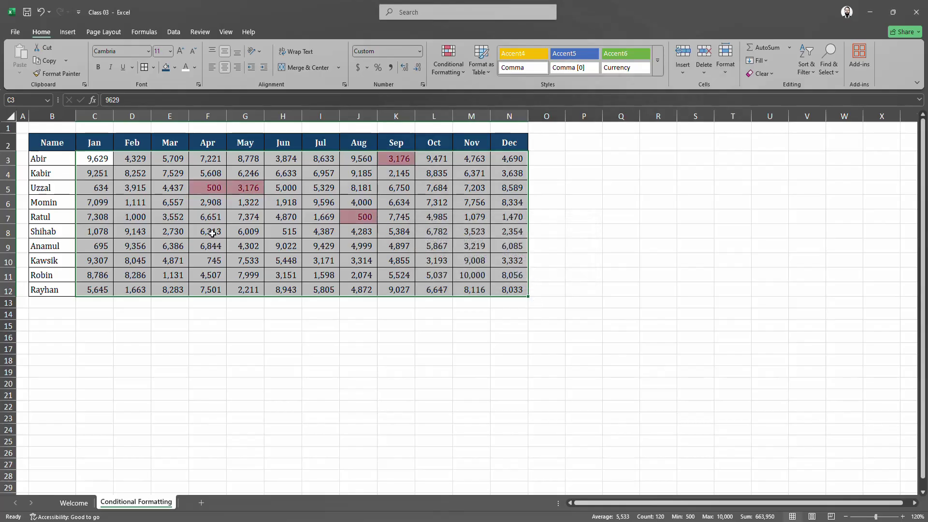
- Compare the highlighted duplicate pairs, F5 with J7 and G5 with K3
left_click(214, 189)
left_click(351, 220)
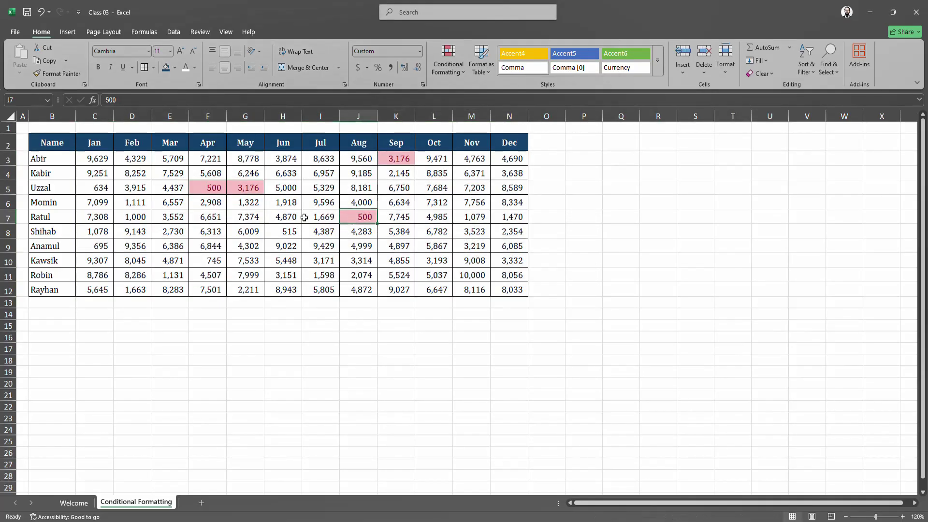
left_click(211, 192)
left_click(360, 218)
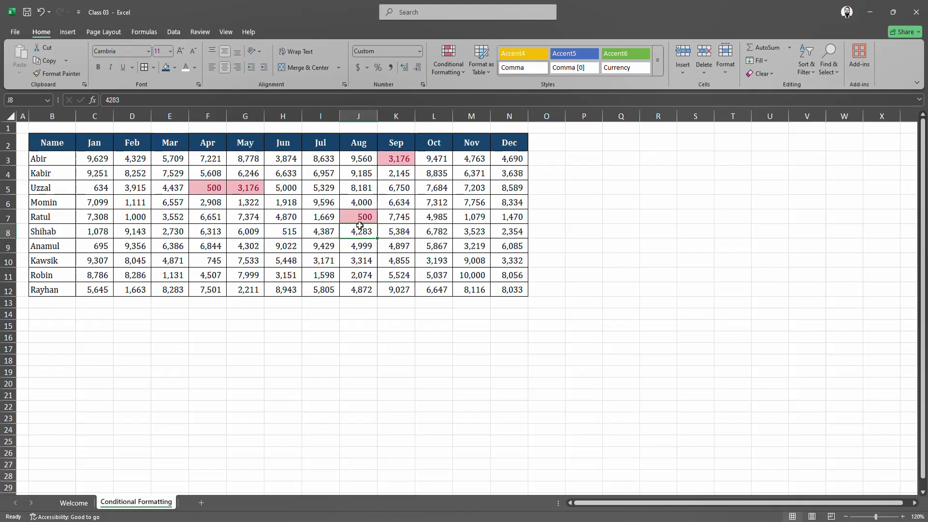
left_click(246, 189)
left_click(397, 159)
left_click(245, 189)
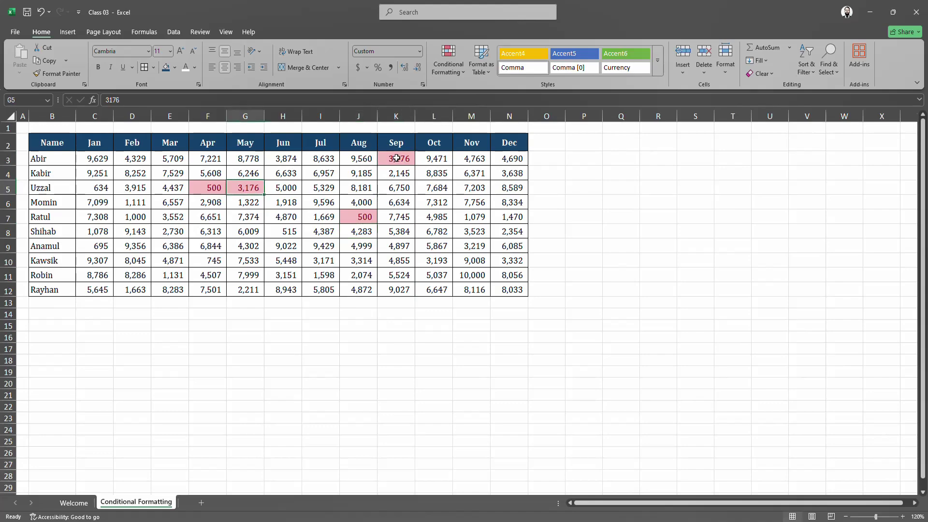
left_click(396, 159)
left_click(261, 188)
left_click(385, 157)
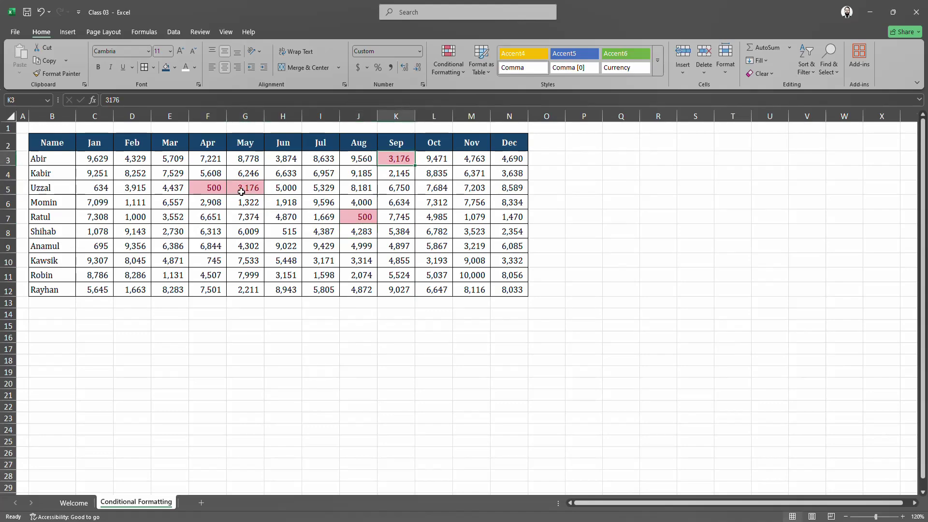
left_click(255, 189)
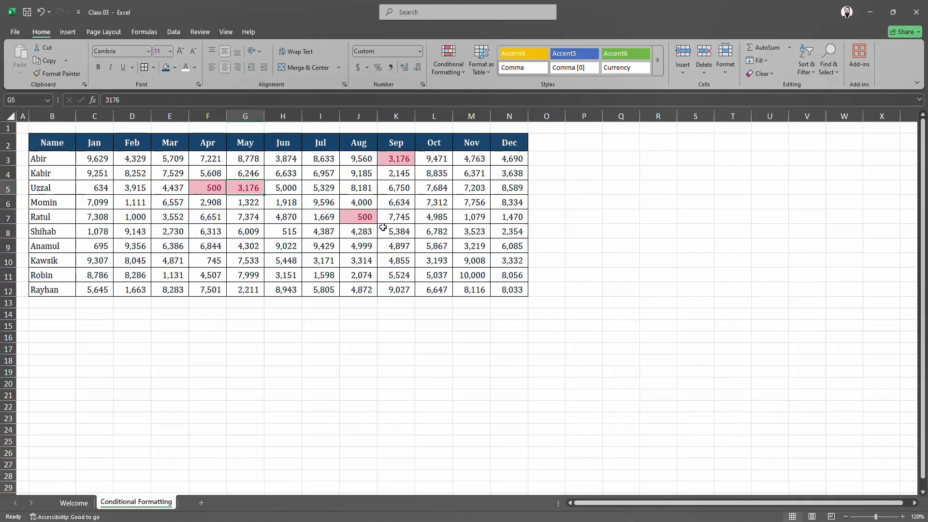
- Test the duplicate rule by setting the August value in J7 to 501, and compare it with F5
left_click(207, 190)
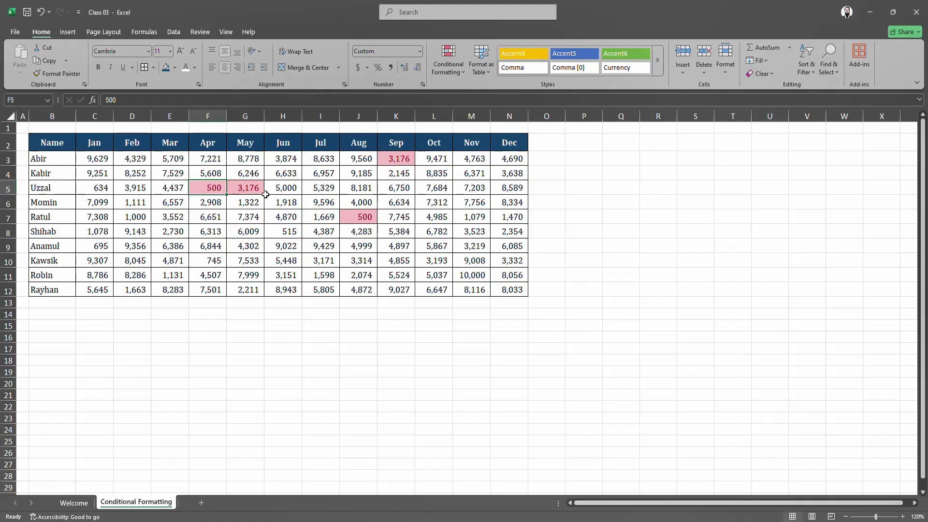
left_click(362, 216)
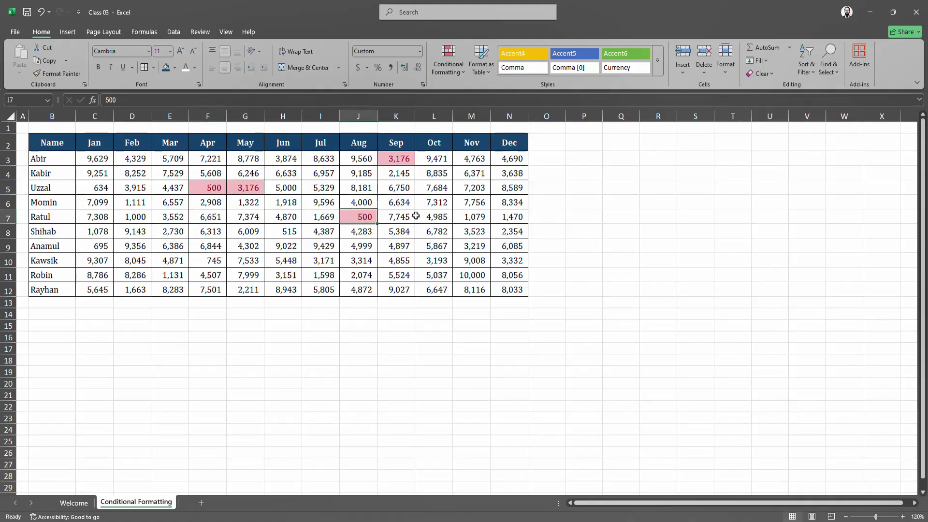
type("501")
key("Return")
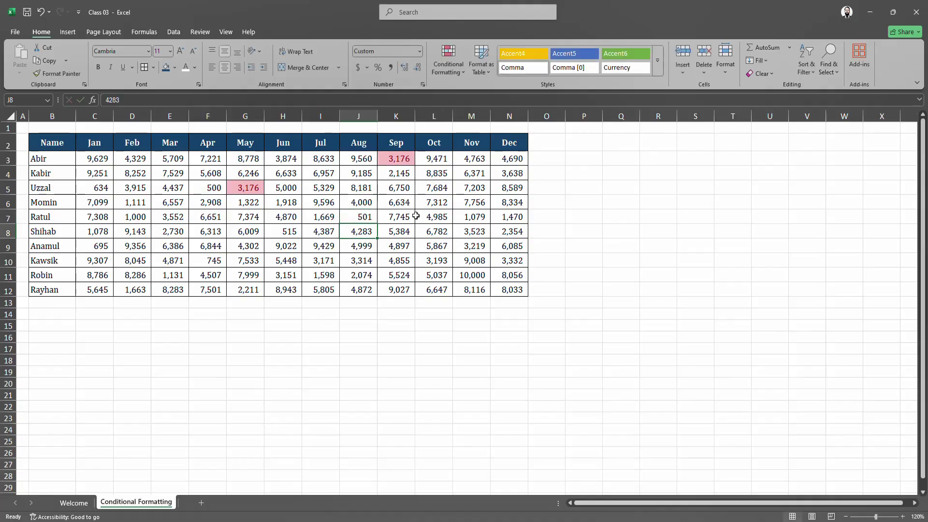
left_click(217, 189)
left_click(362, 215)
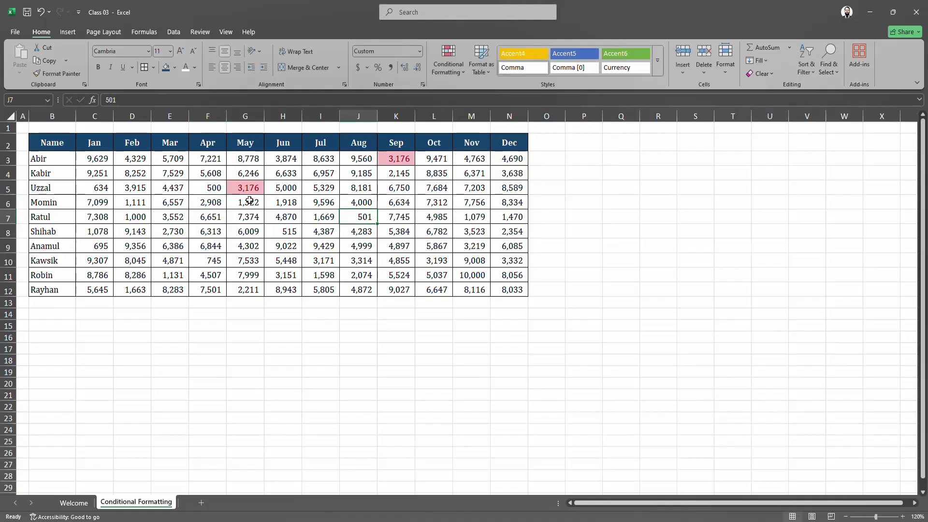
left_click(223, 190)
- Break the remaining duplicate pair in C3:N12 by setting the May value in G5 to 3,000
left_click_drag(80, 154, 527, 292)
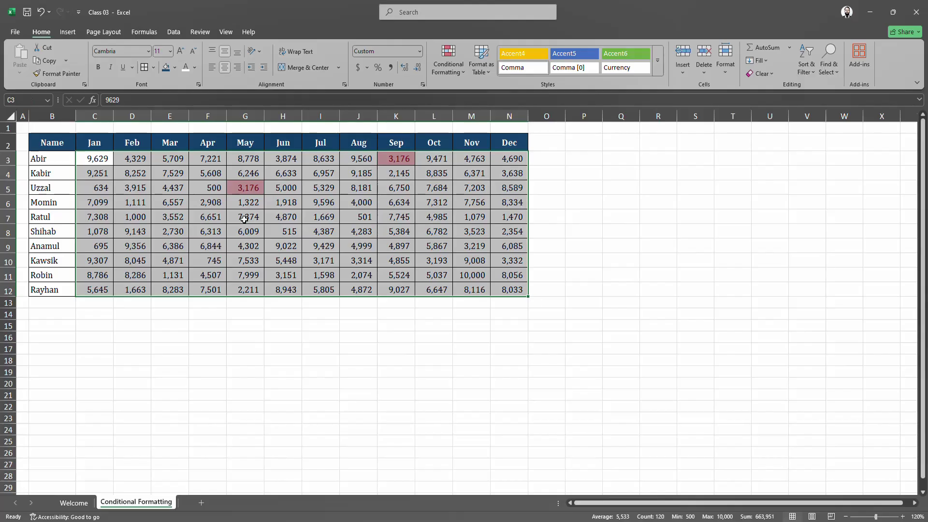
left_click(249, 183)
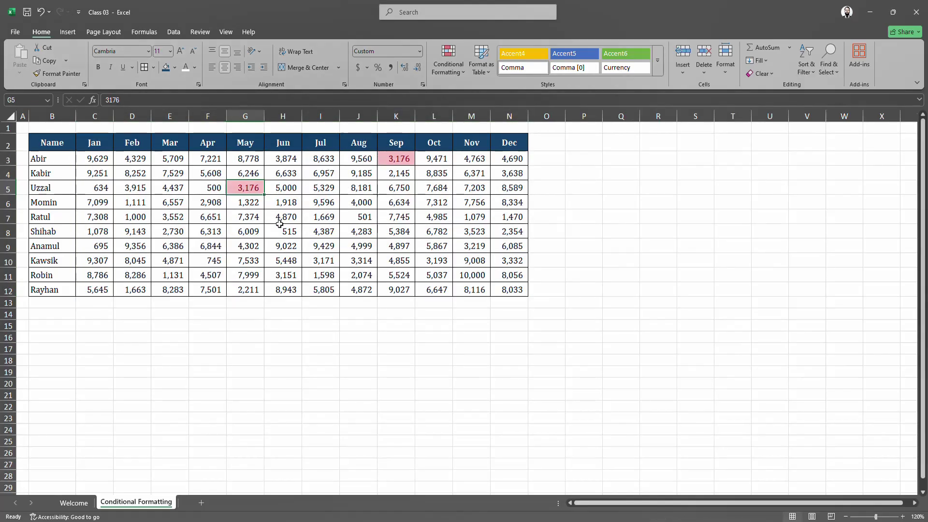
type("3000")
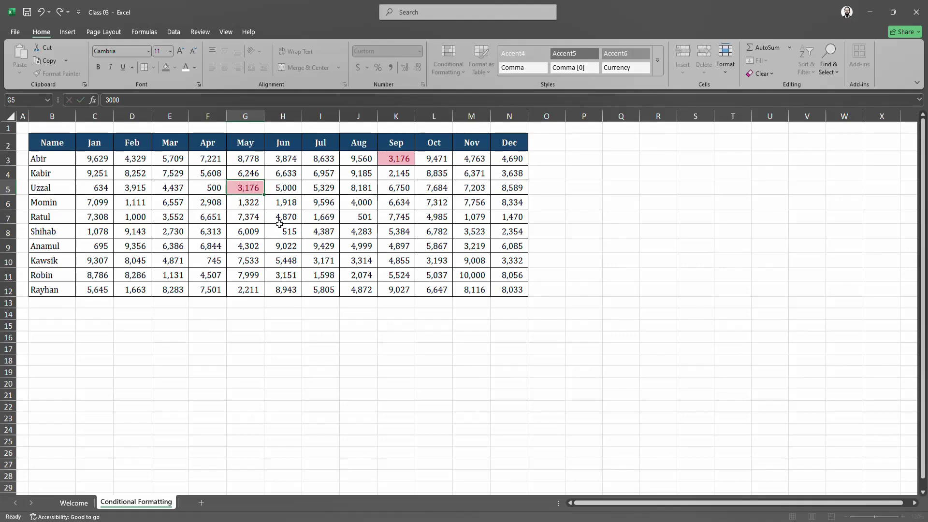
key("Return")
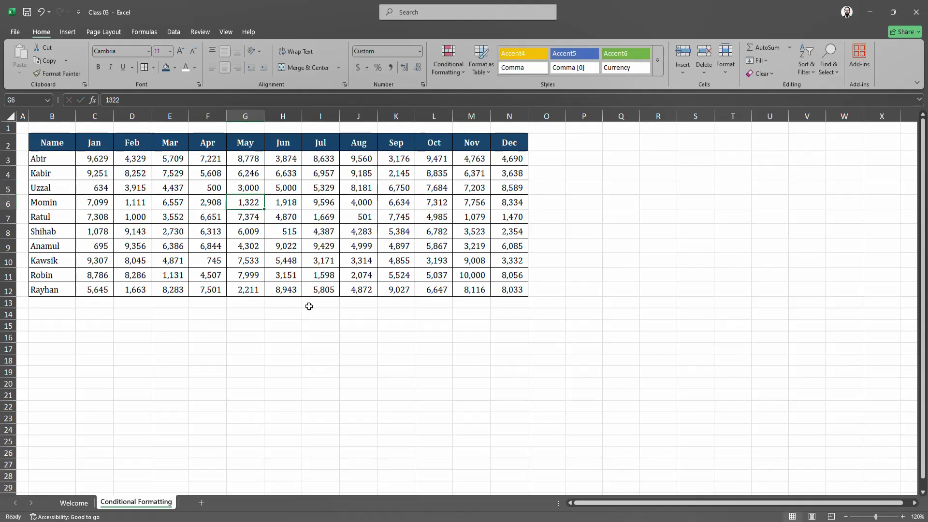
left_click(99, 158)
left_click_drag(140, 170, 504, 289)
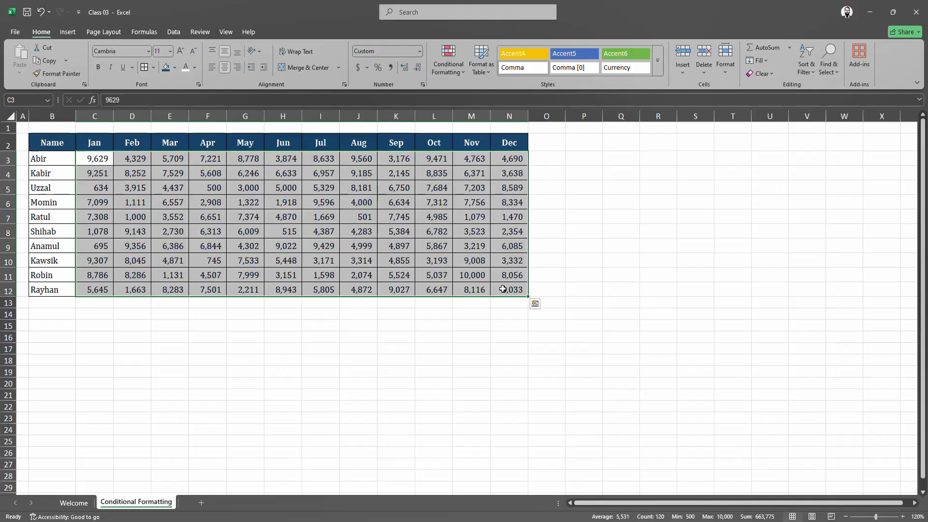
left_click(503, 289)
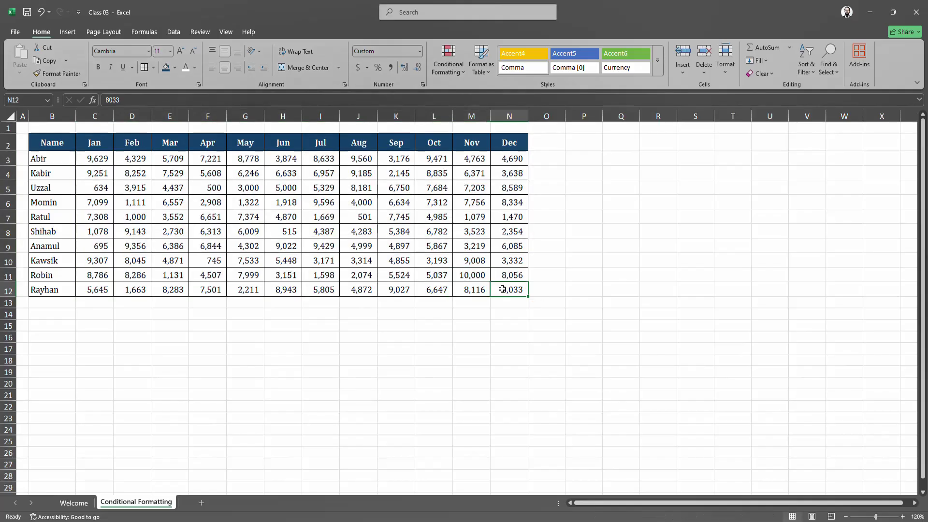